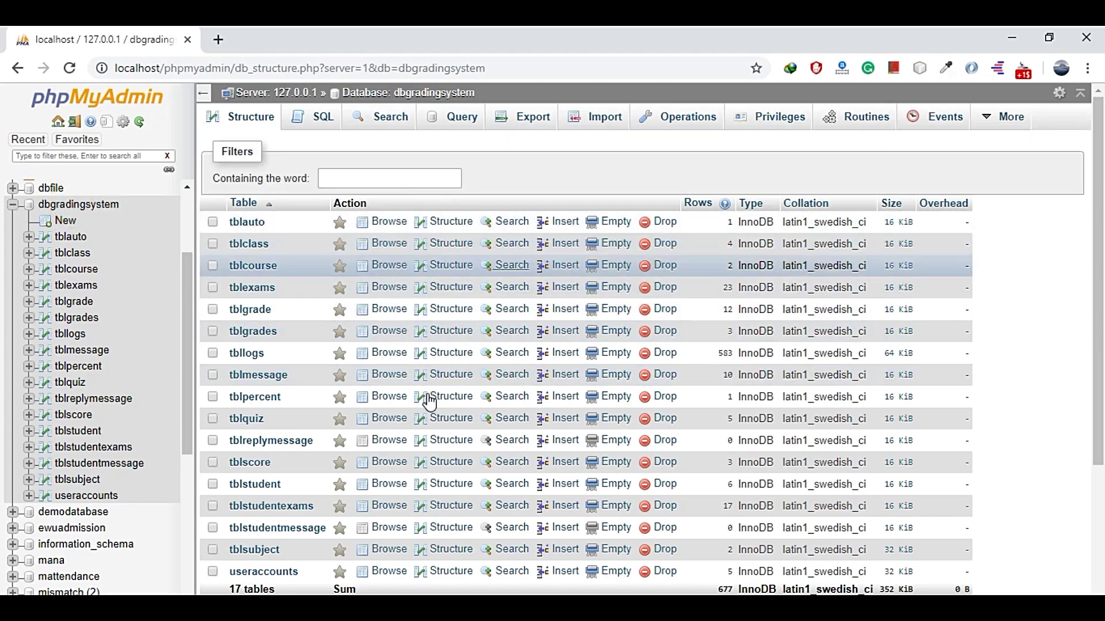
Step: Browse the records of the tblauto, tblclass, tblcourse and tblgrades tables in the dbgradingsystem database
click(247, 225)
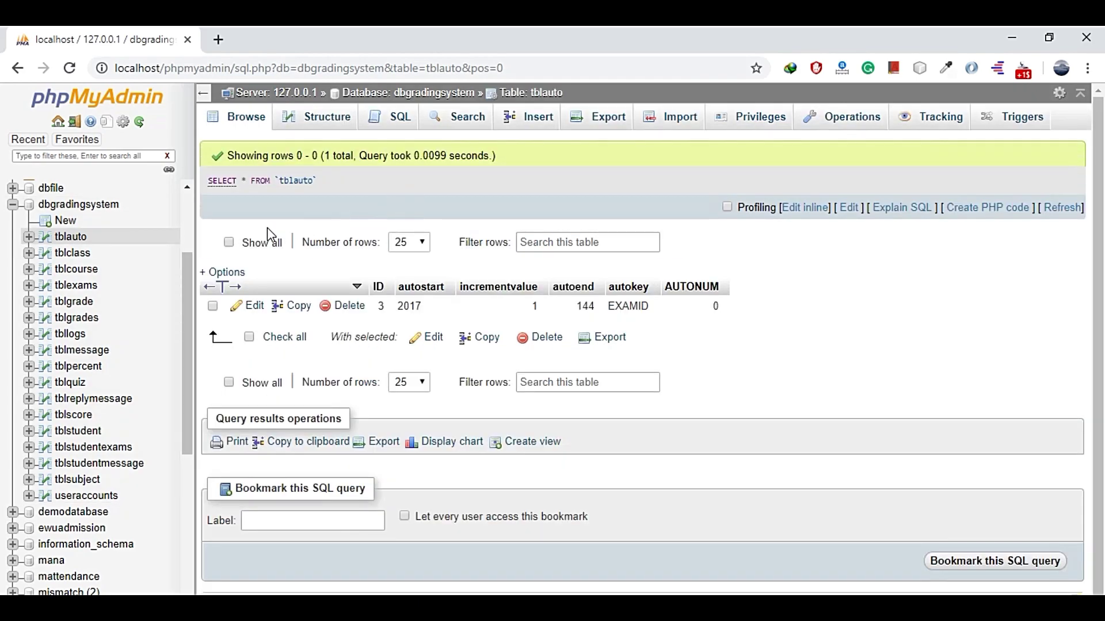
click(85, 254)
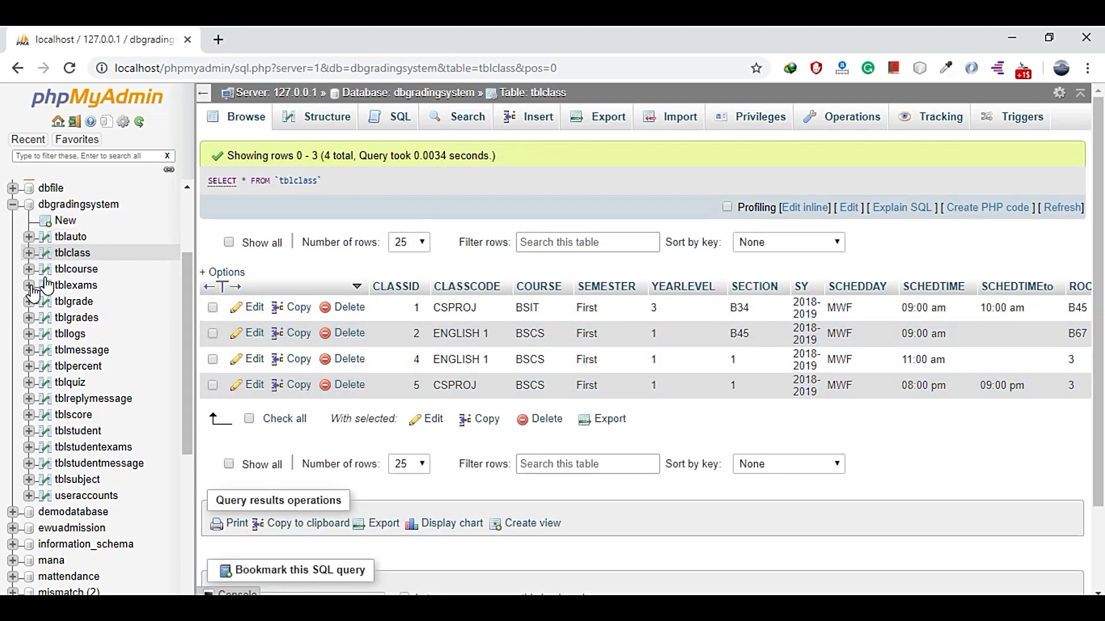
click(84, 270)
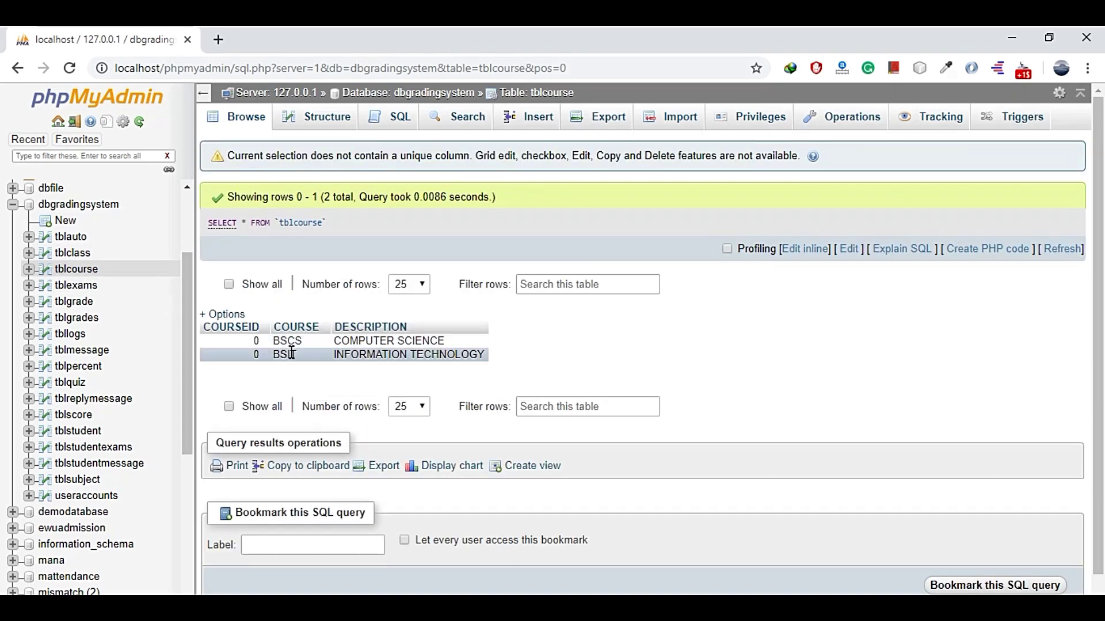
click(76, 320)
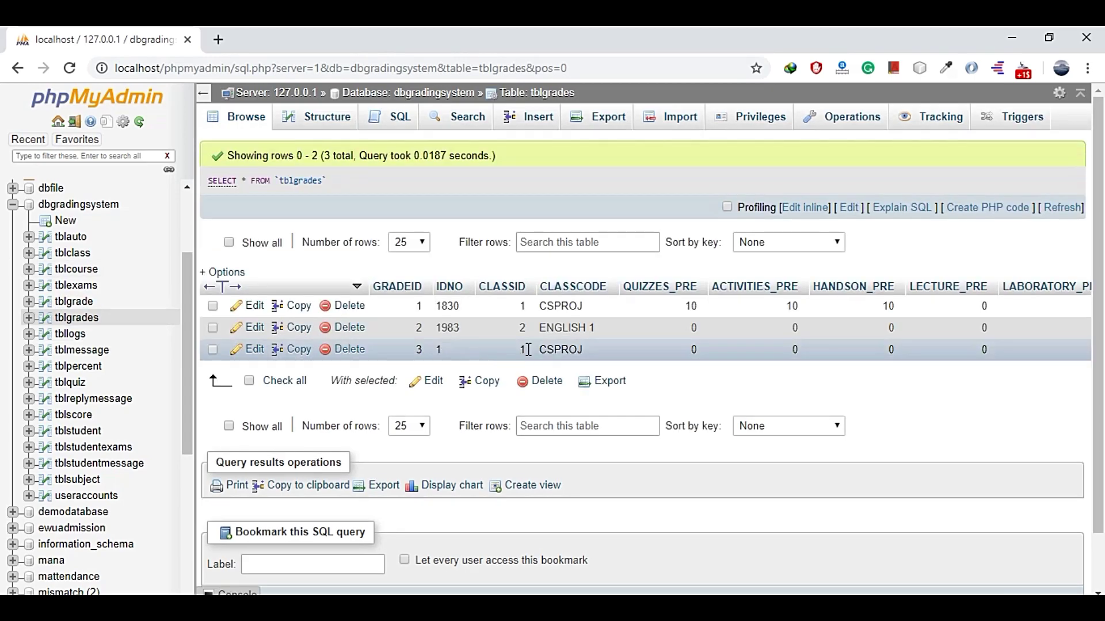
Step: Open localhost/classrecord/admin in a new browser tab and go to the administrator panel's home page
click(217, 41)
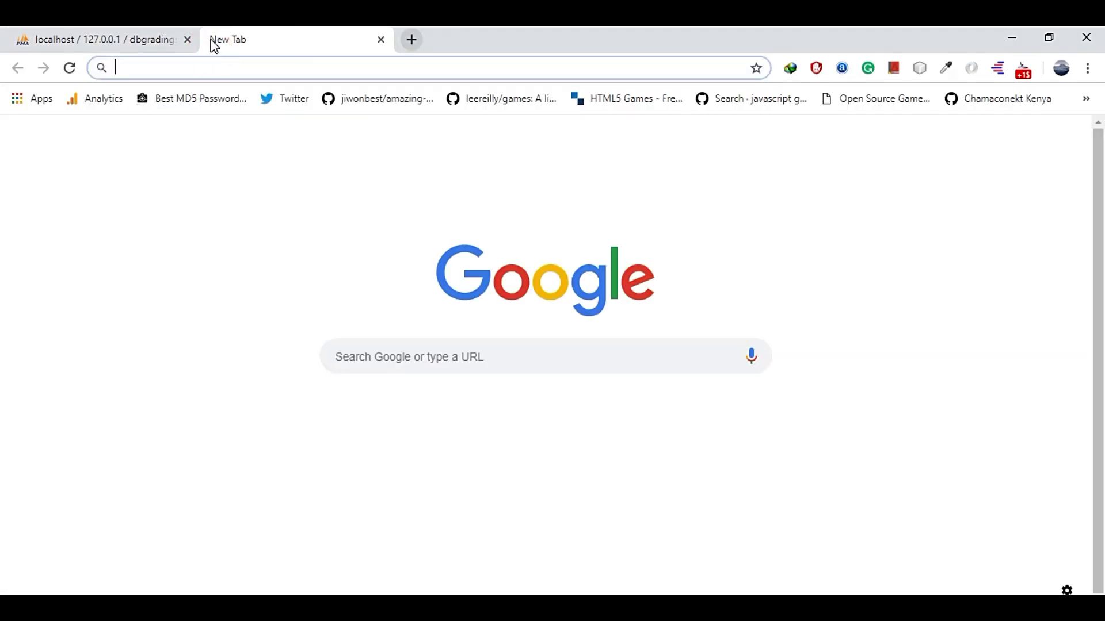
text(local)
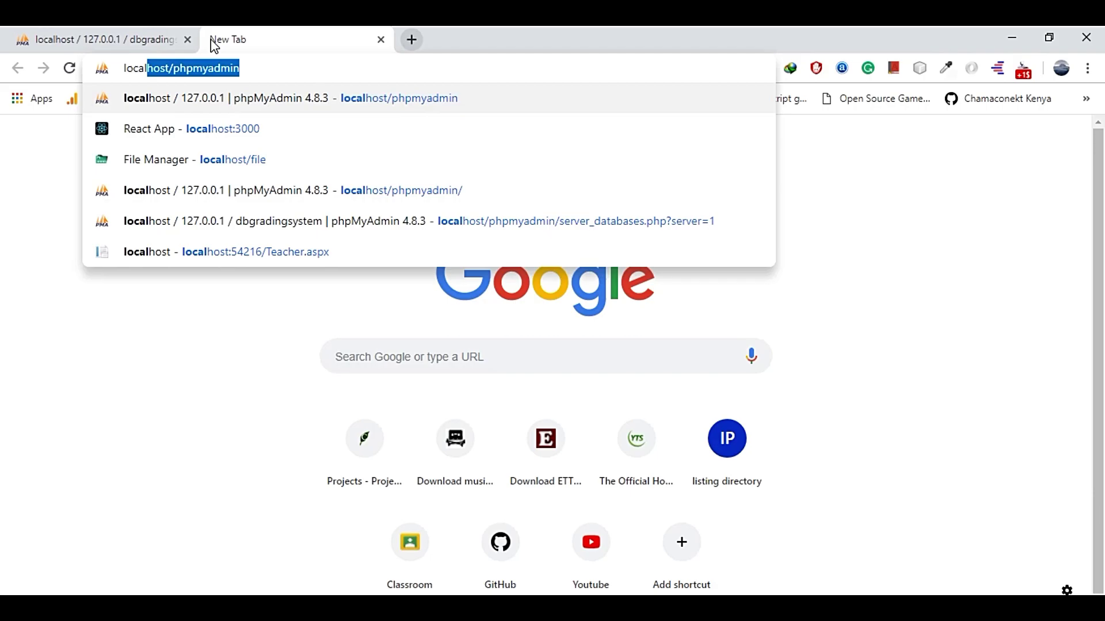
key(Delete)
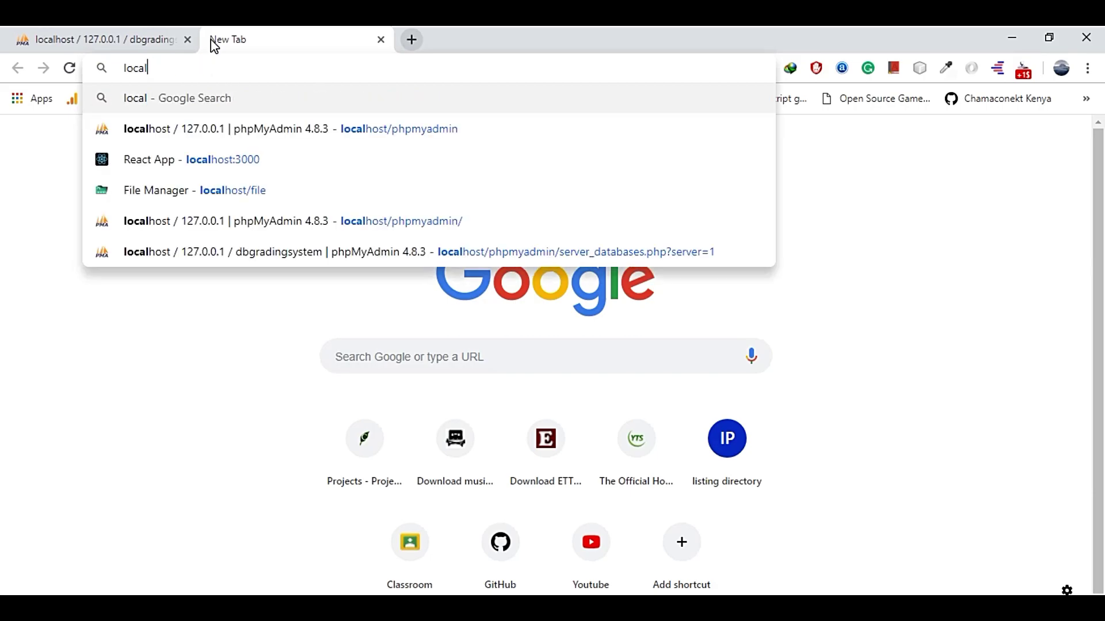
text(host.)
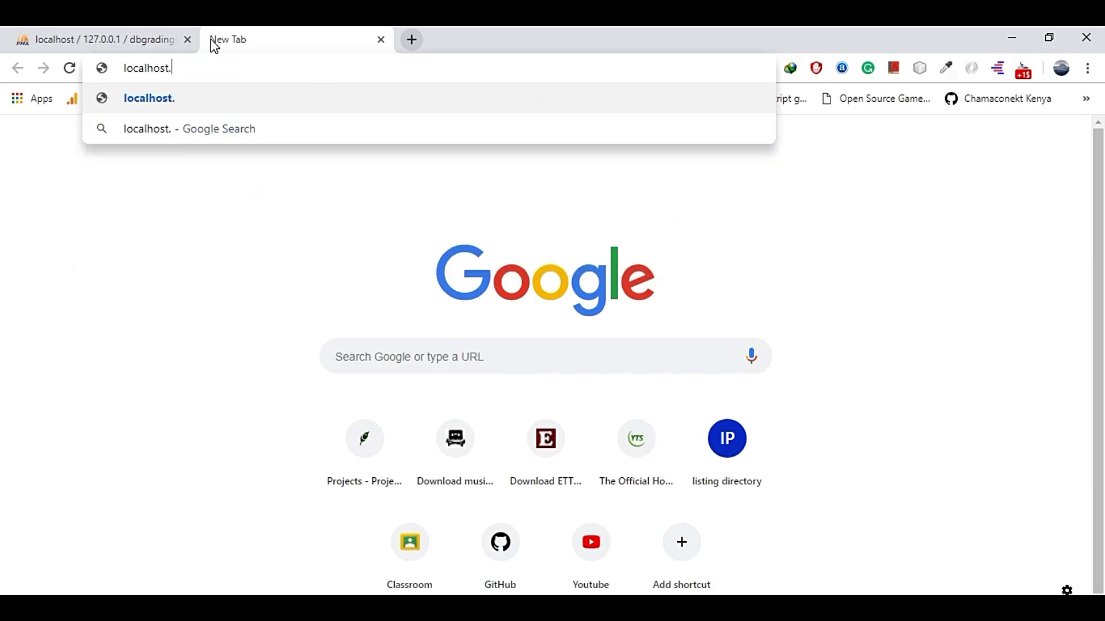
key(BackSpace)
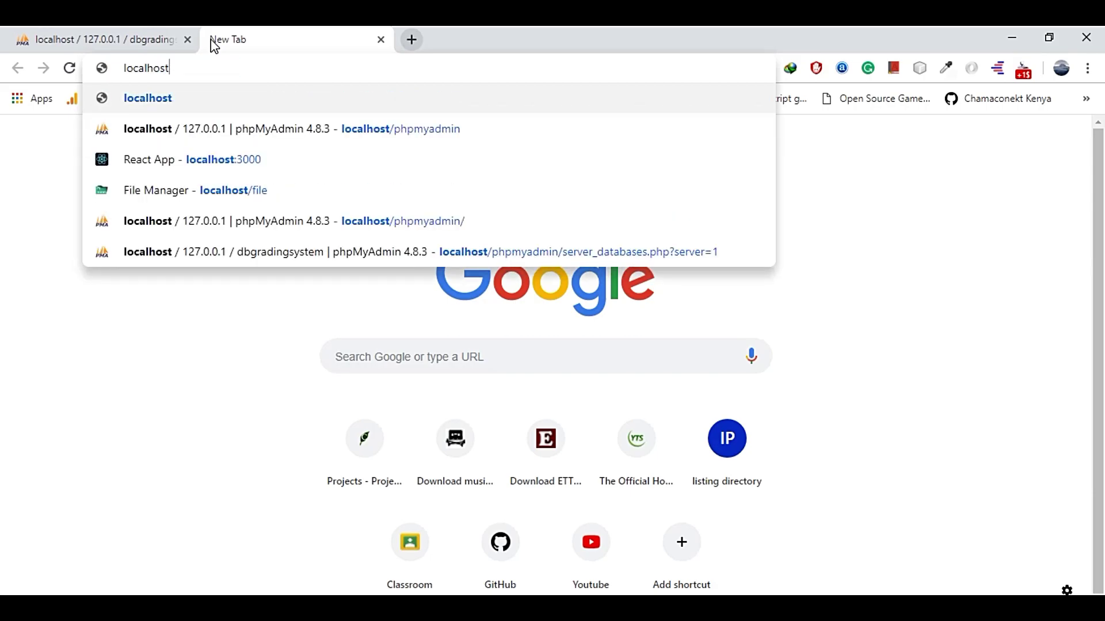
text(/c)
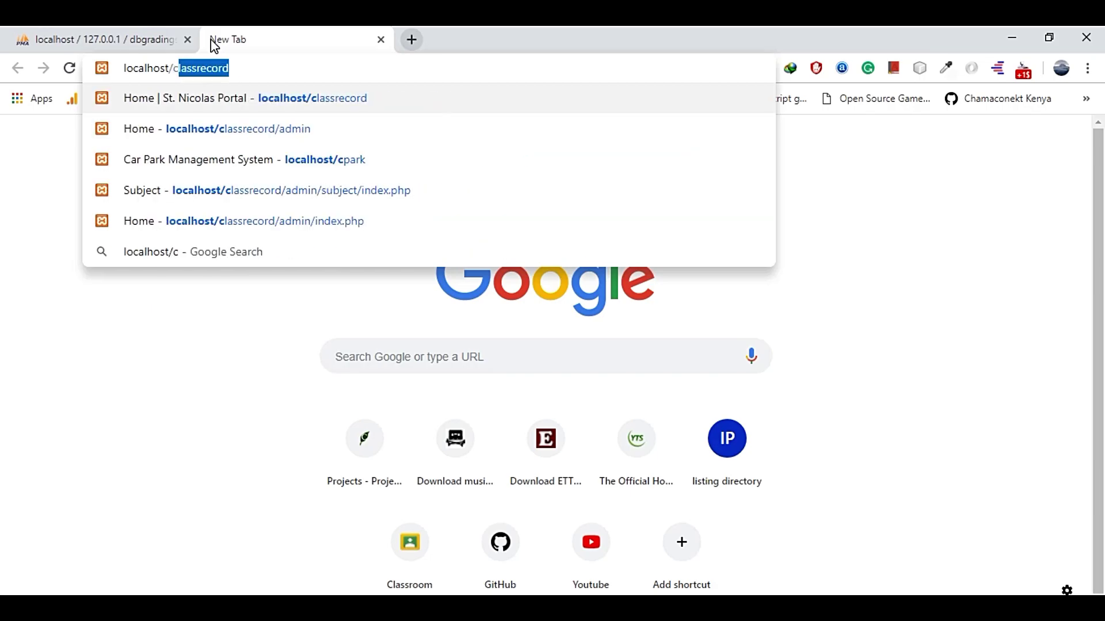
key(Right)
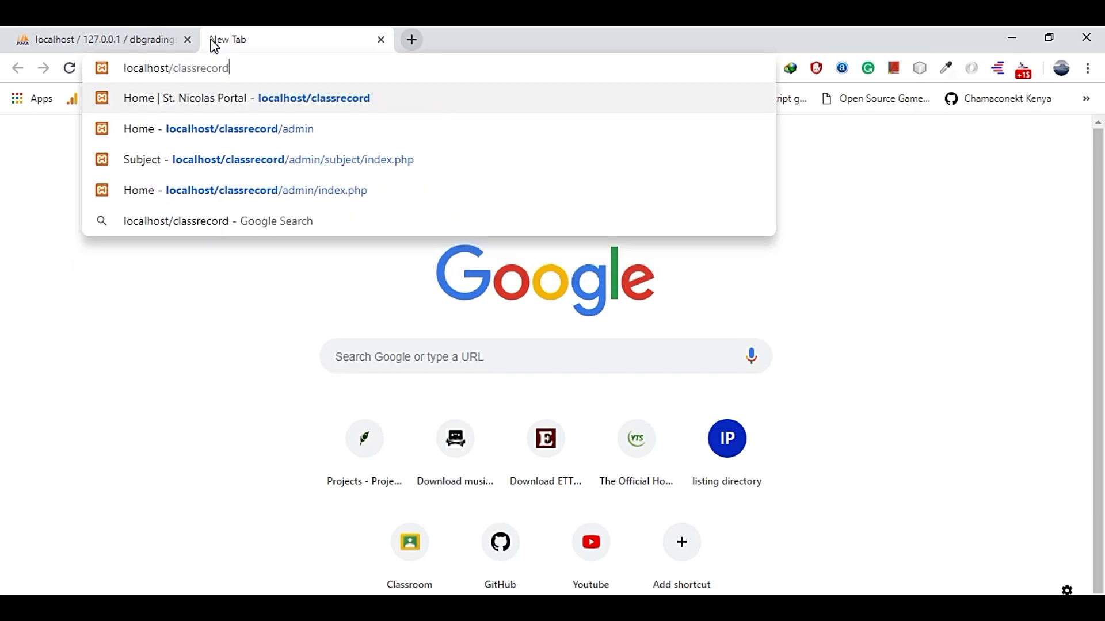
text(/admin)
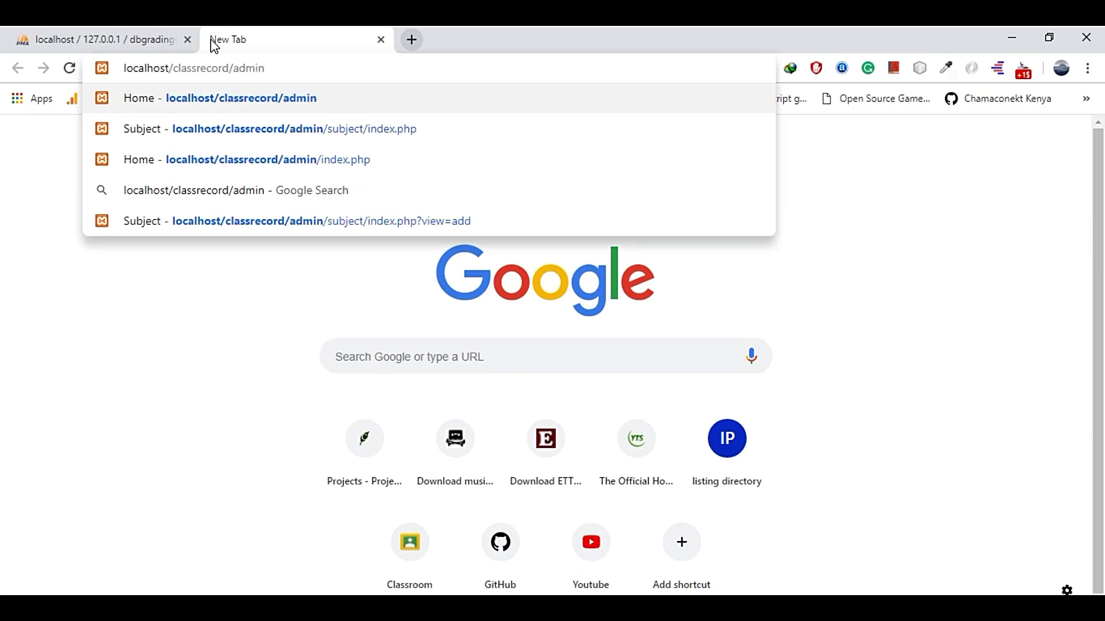
key(Return)
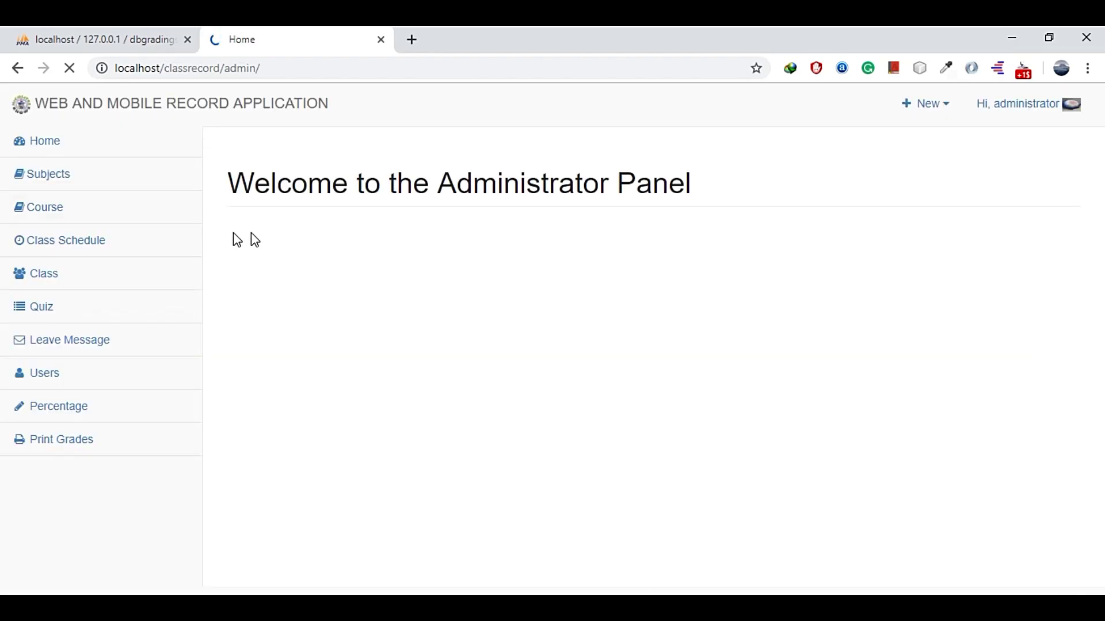
click(53, 140)
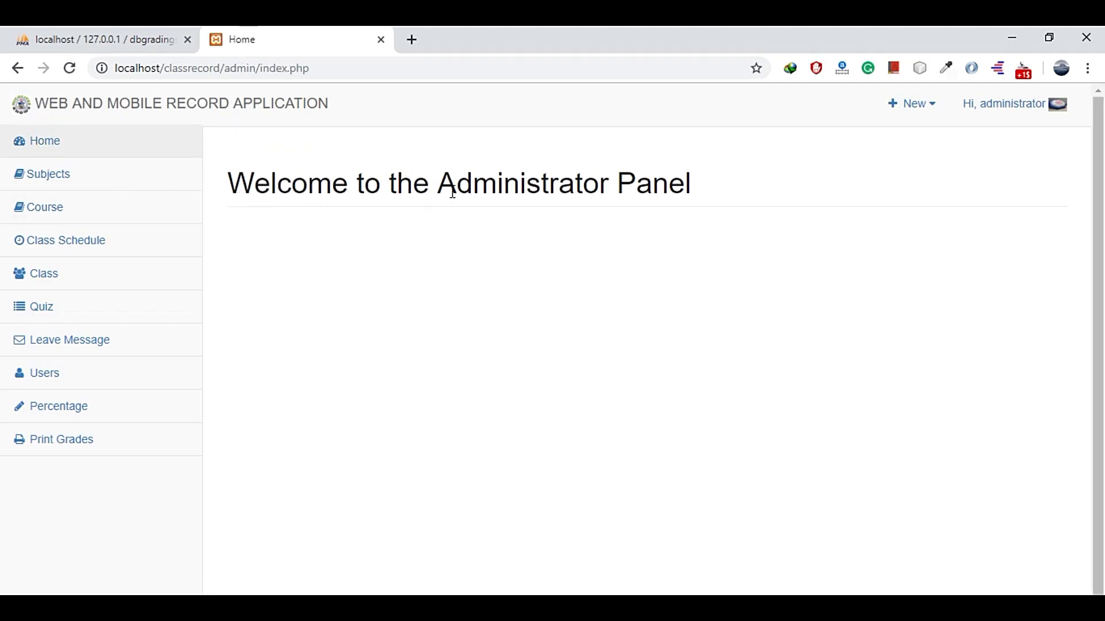
Step: Add a new subject with the code SCI1 and the description PHYSICS, and save it
click(123, 180)
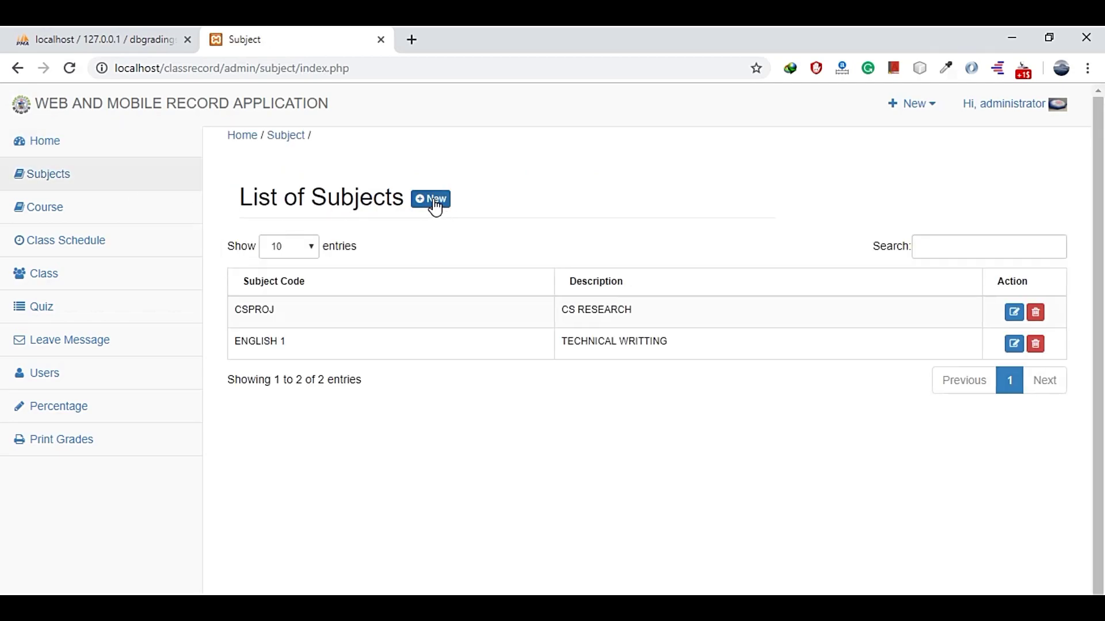
click(435, 206)
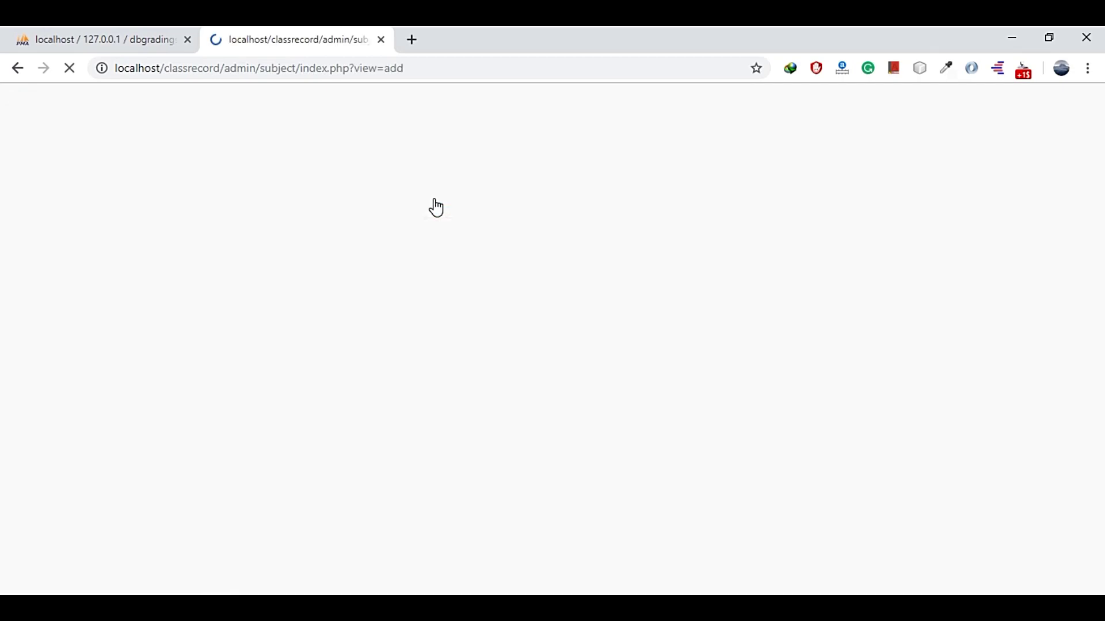
click(456, 255)
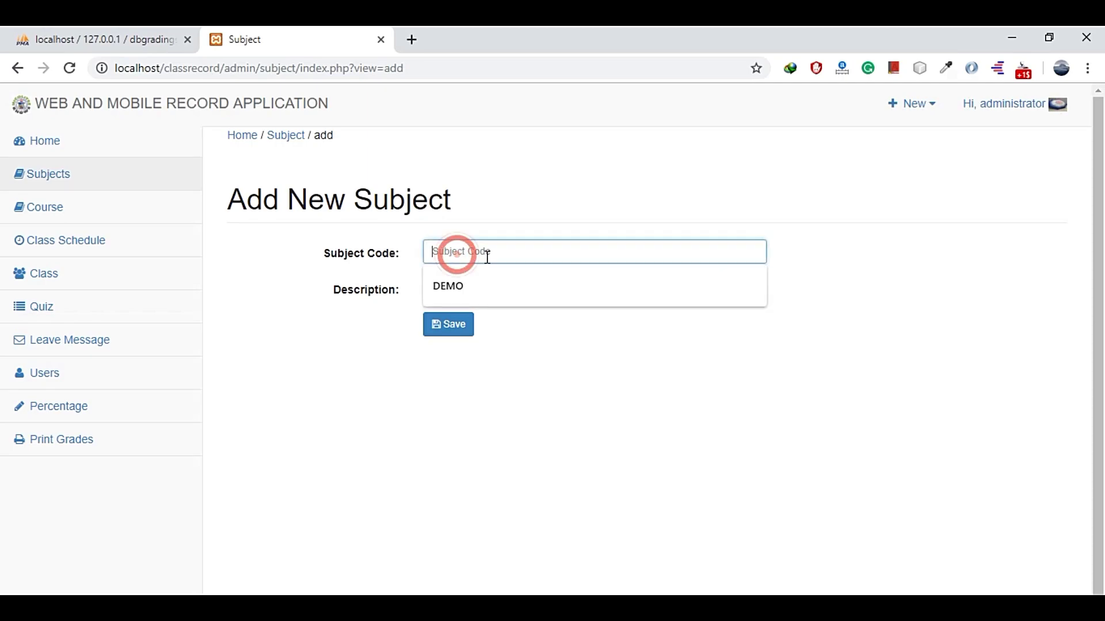
text(SCI1)
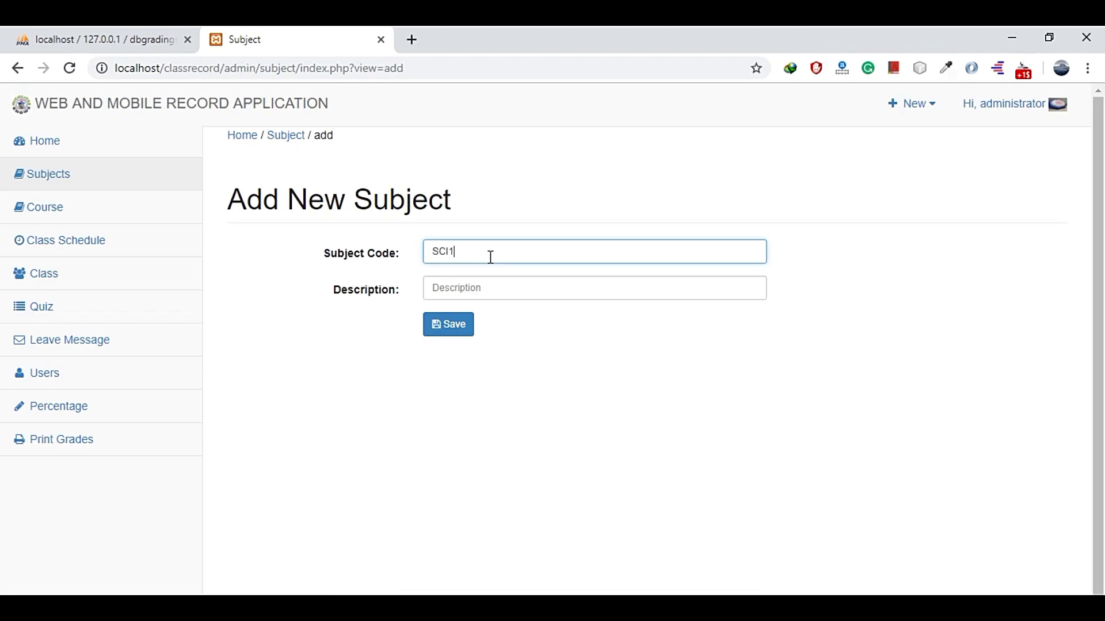
key(Tab)
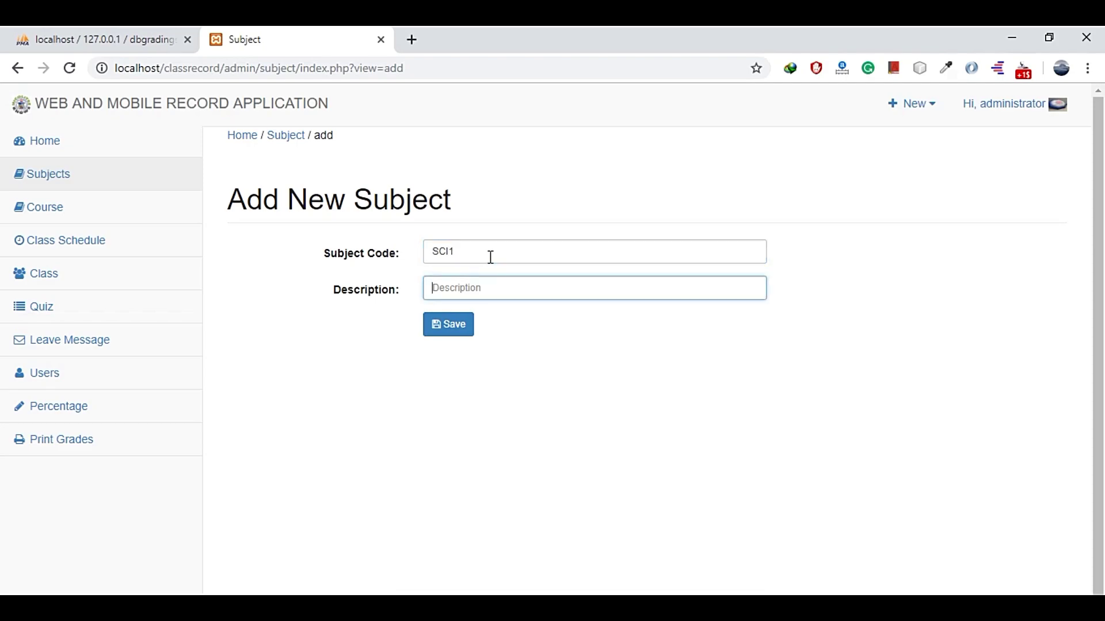
text(SCIENCE)
key(ctrl+a)
key(BackSpace)
text(PHYSICS)
click(460, 325)
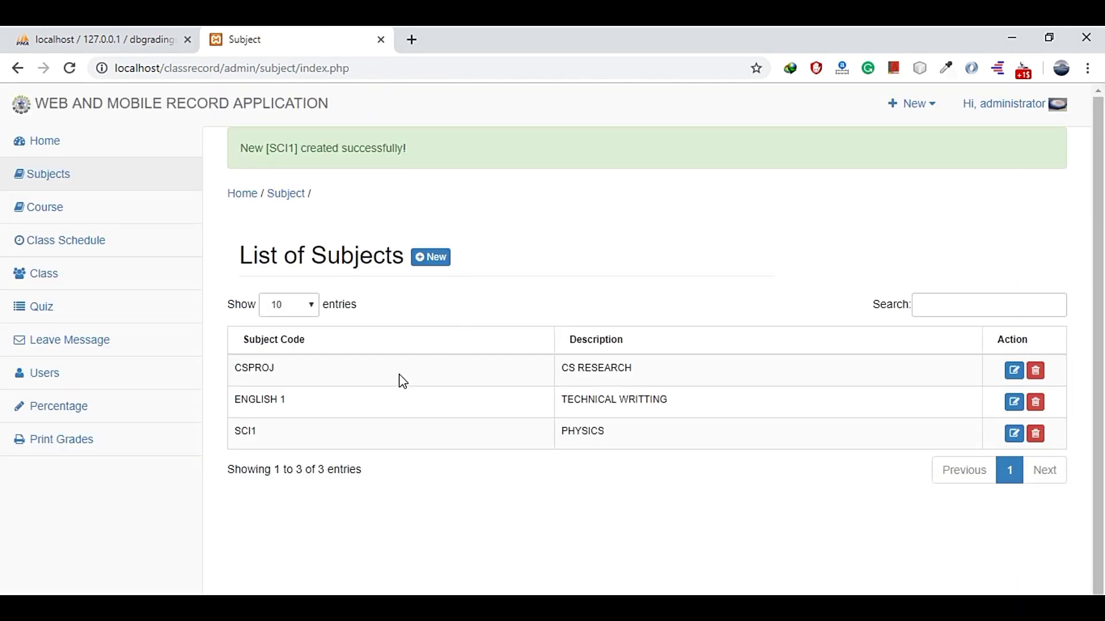
Step: Change the PHYSICS subject's code to SCI11 and save the update
click(1014, 435)
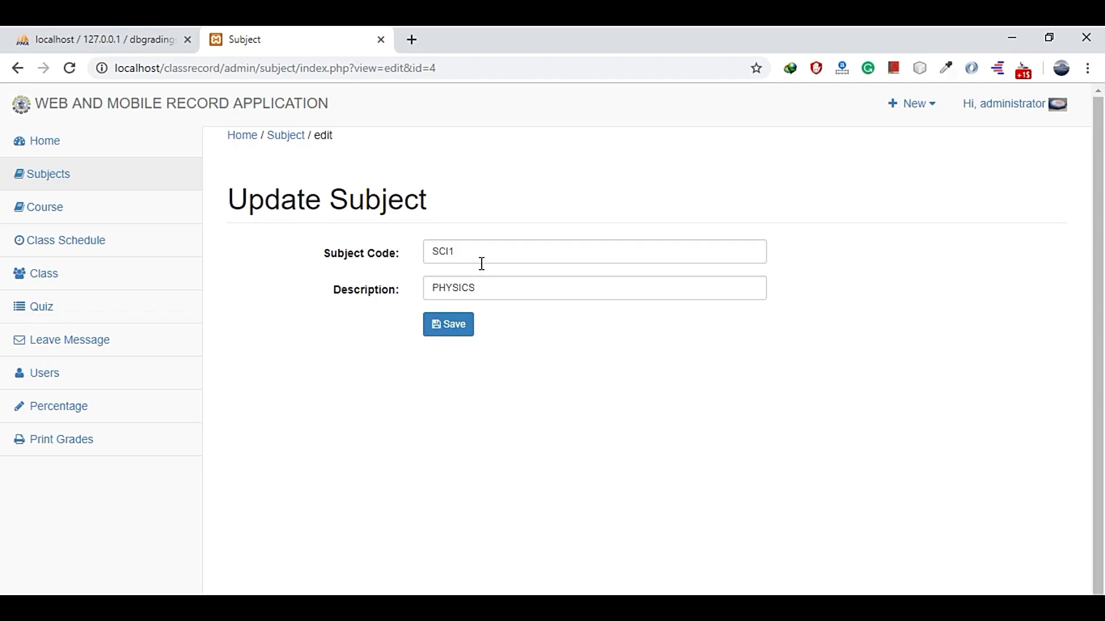
click(458, 254)
text(1)
click(435, 327)
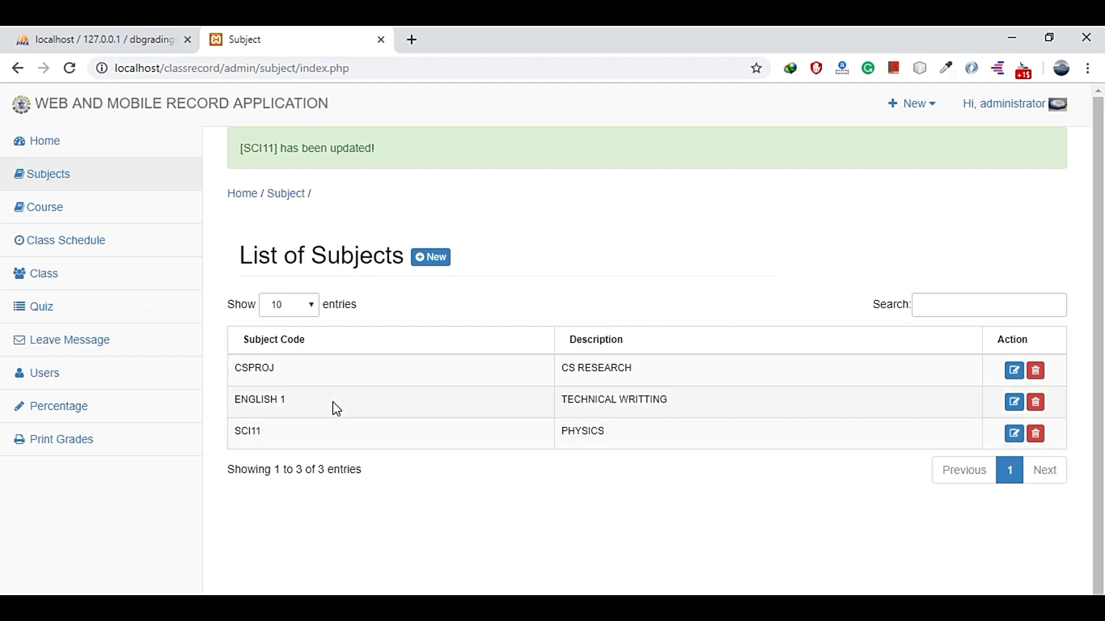
Step: Create and save a course named SCIENCE AND COMPUTING with the description THIS IS A DEMO FOR CLASS RECORD SYSTEM
click(52, 214)
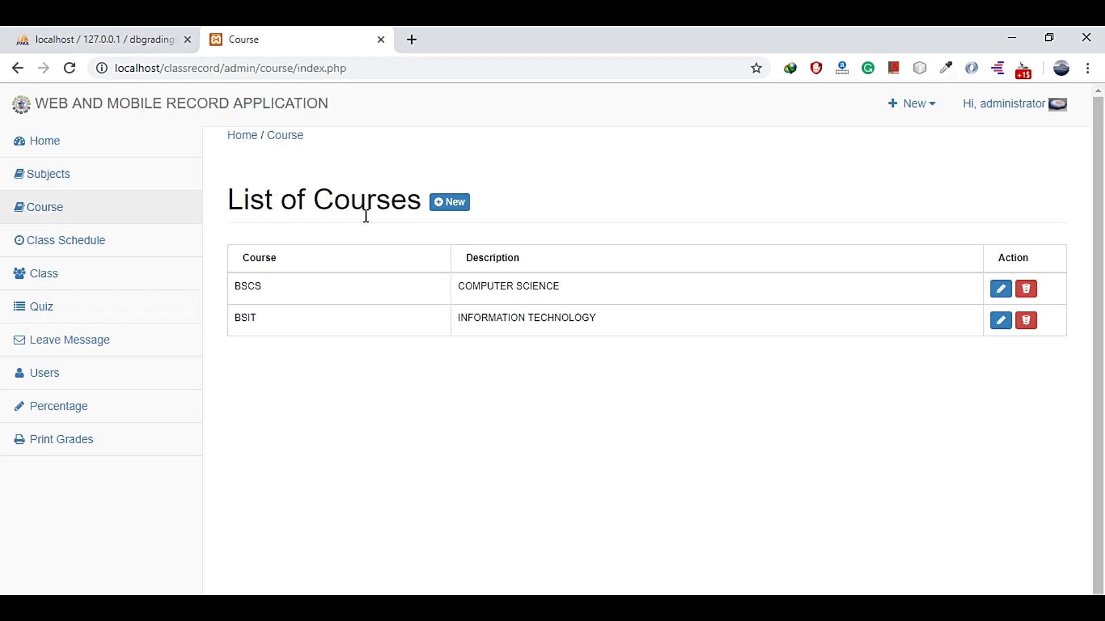
click(453, 203)
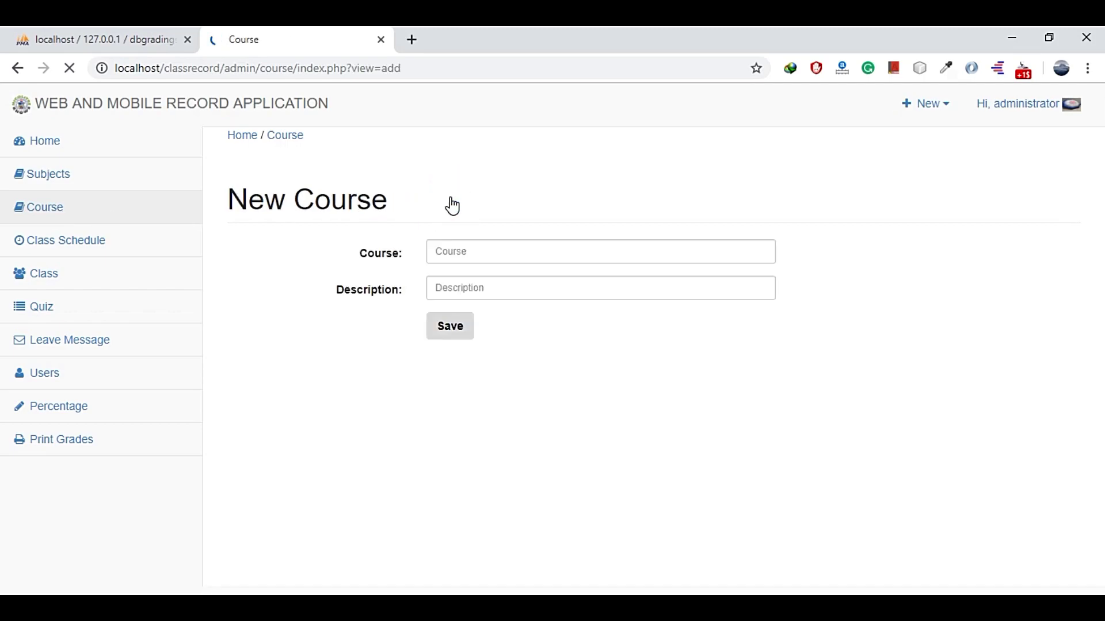
click(467, 248)
text(S)
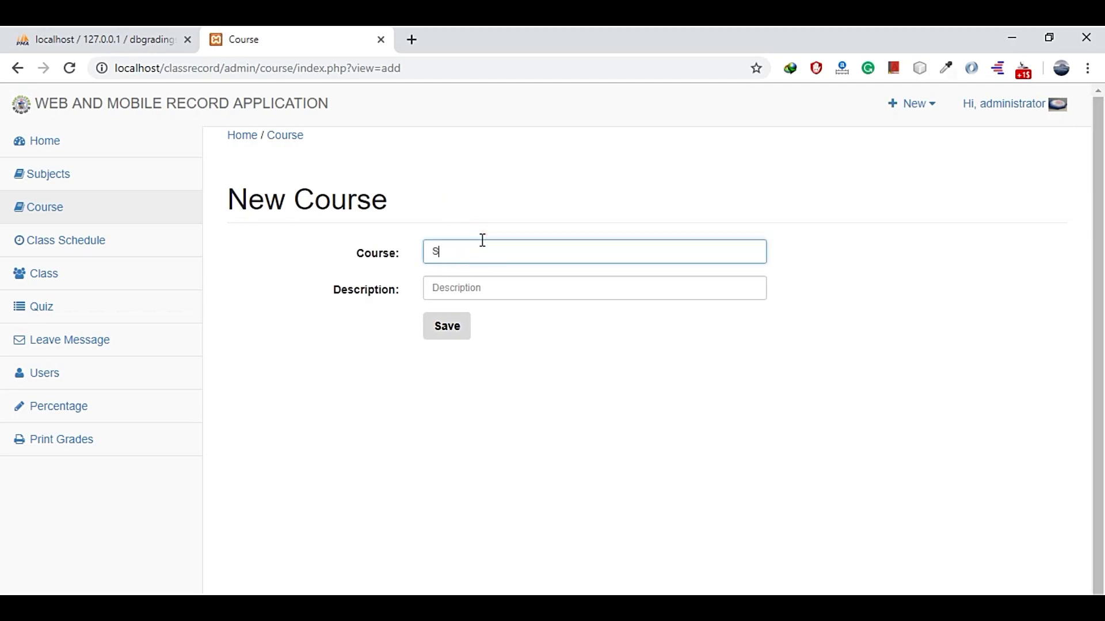
text(CIENCE)
text( AND COMPUTING)
text(THIS )
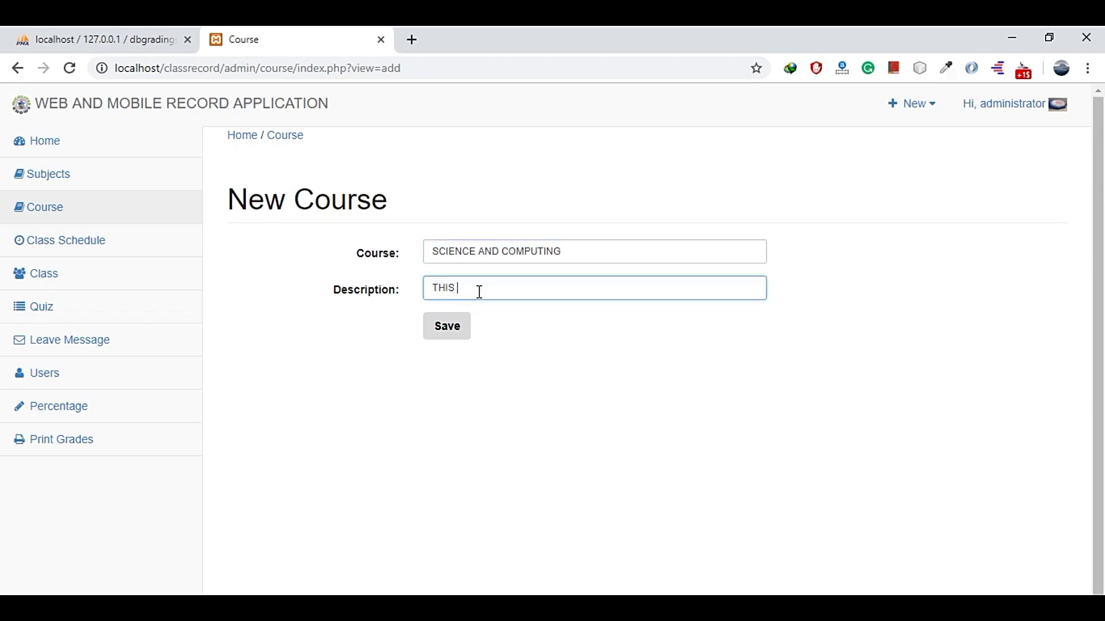
text(IS A DEMO FOR CLASS RECORD SYSTEM)
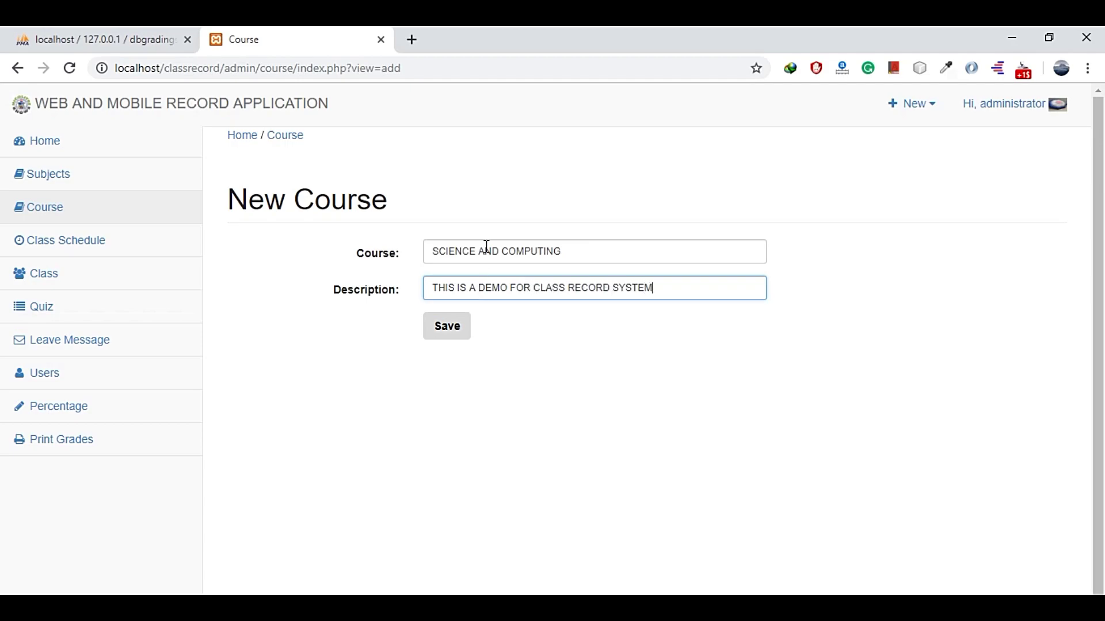
click(447, 325)
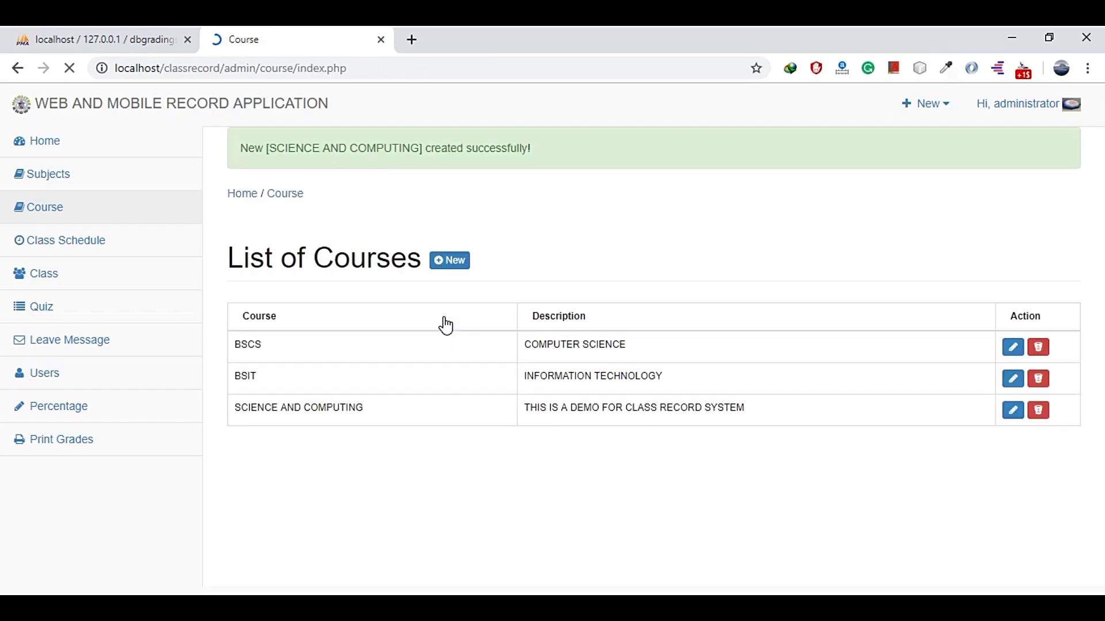
drag(414, 148, 604, 151)
click(604, 148)
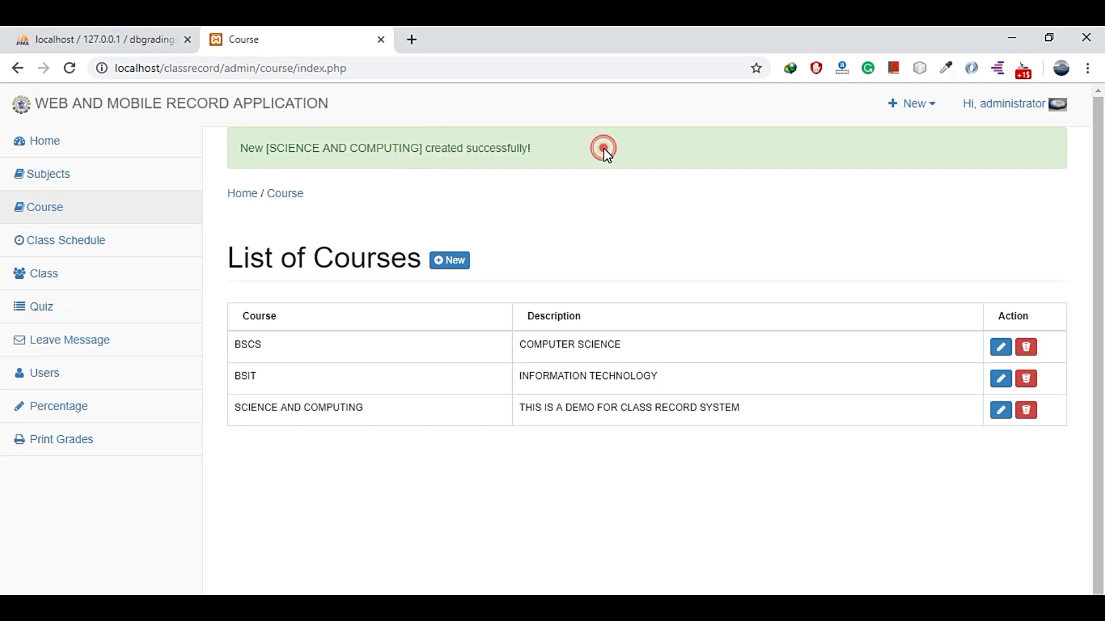
Step: Open the SCIENCE AND COMPUTING course for editing, check the course and description fields, and save the form
drag(241, 407, 773, 420)
click(841, 417)
click(1001, 414)
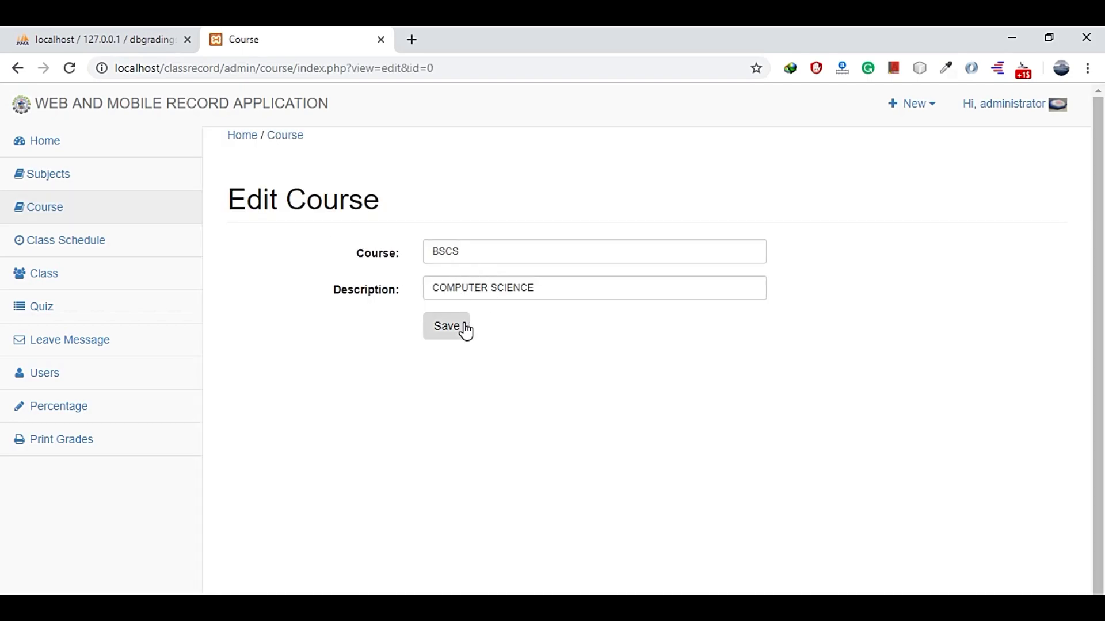
double_click(507, 251)
click(557, 250)
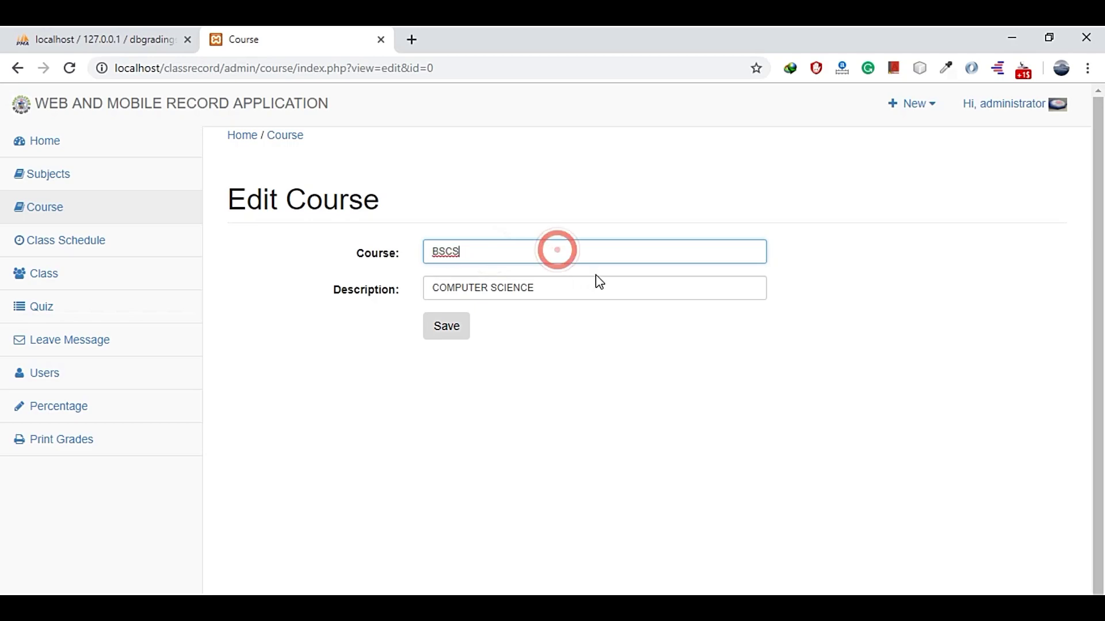
drag(585, 286, 360, 299)
click(606, 290)
click(450, 341)
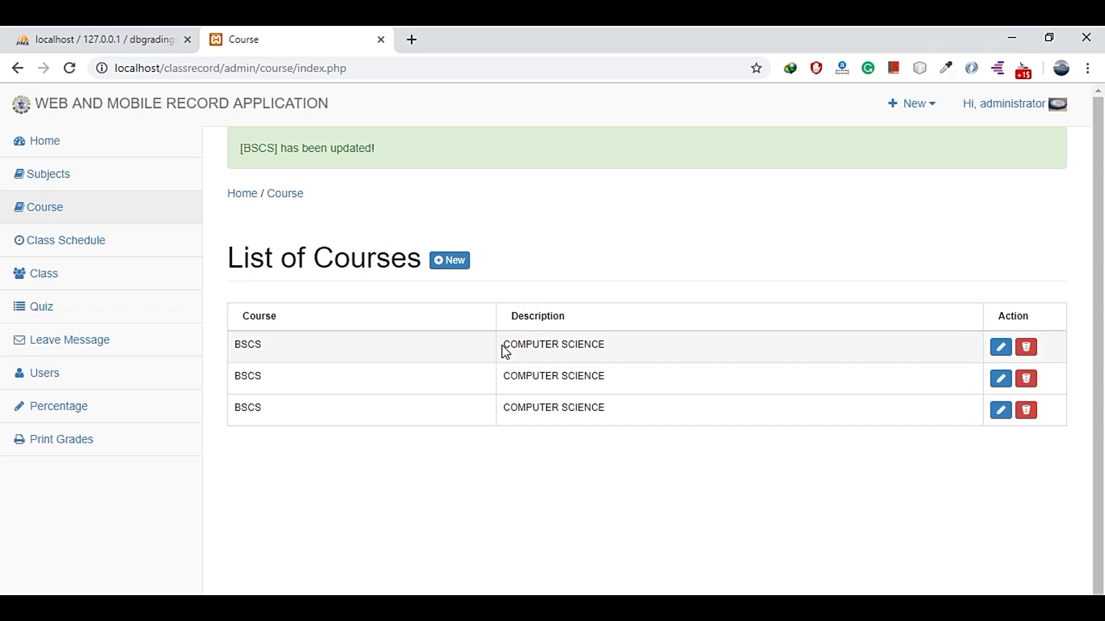
Step: Check the course descriptions in the list and delete the third course entry
drag(502, 344, 577, 344)
drag(512, 375, 584, 376)
triple_click(508, 409)
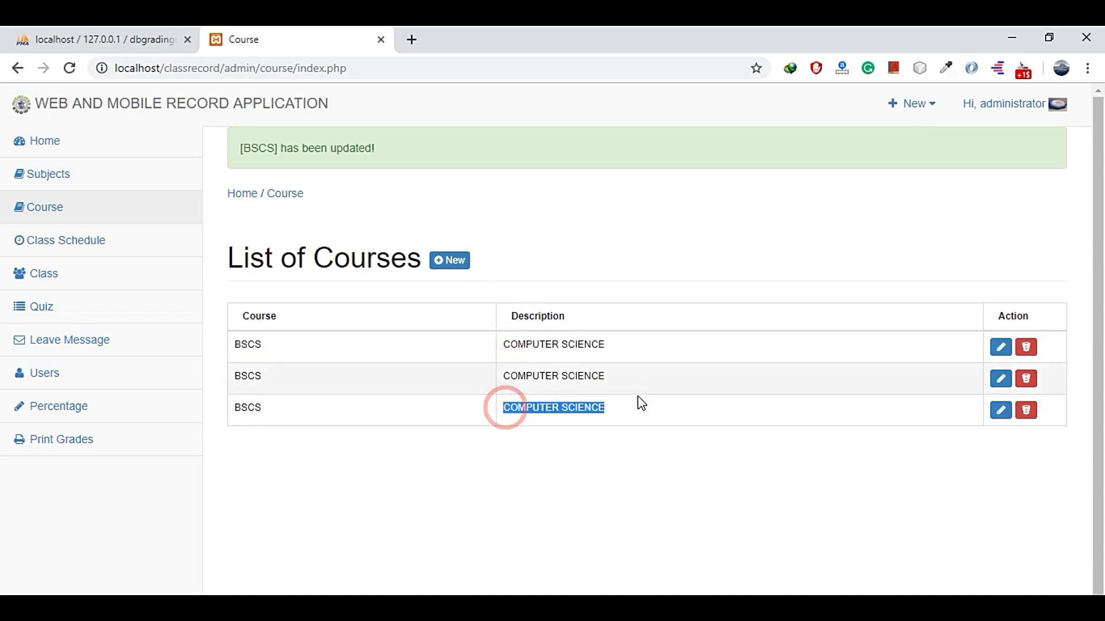
click(1026, 413)
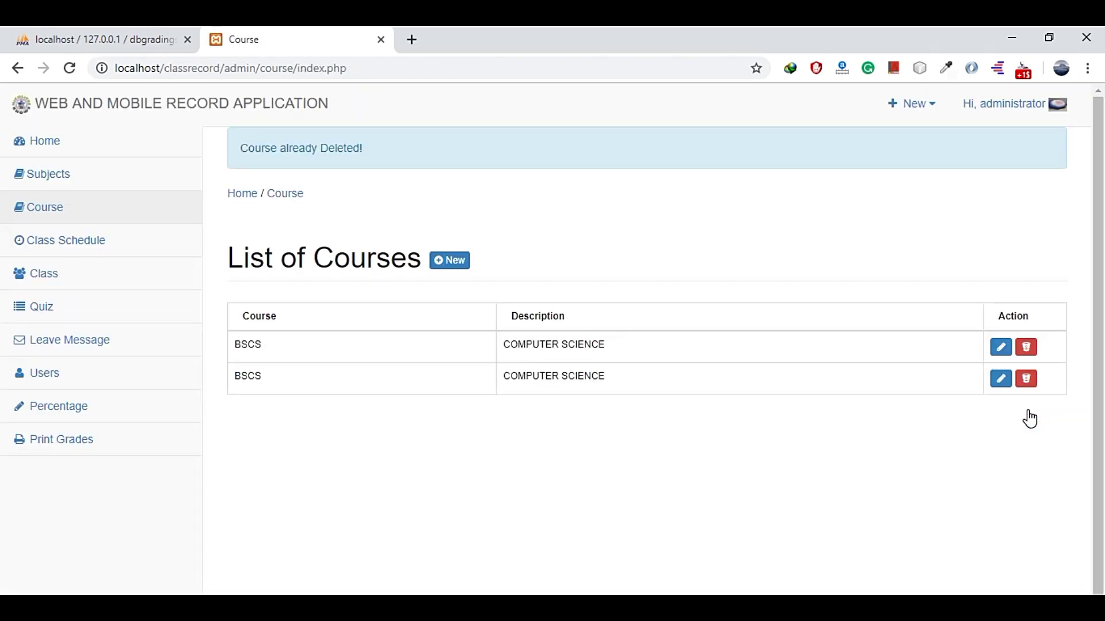
Step: Open the class schedule list and review the class codes, times and semesters of its entries
click(48, 254)
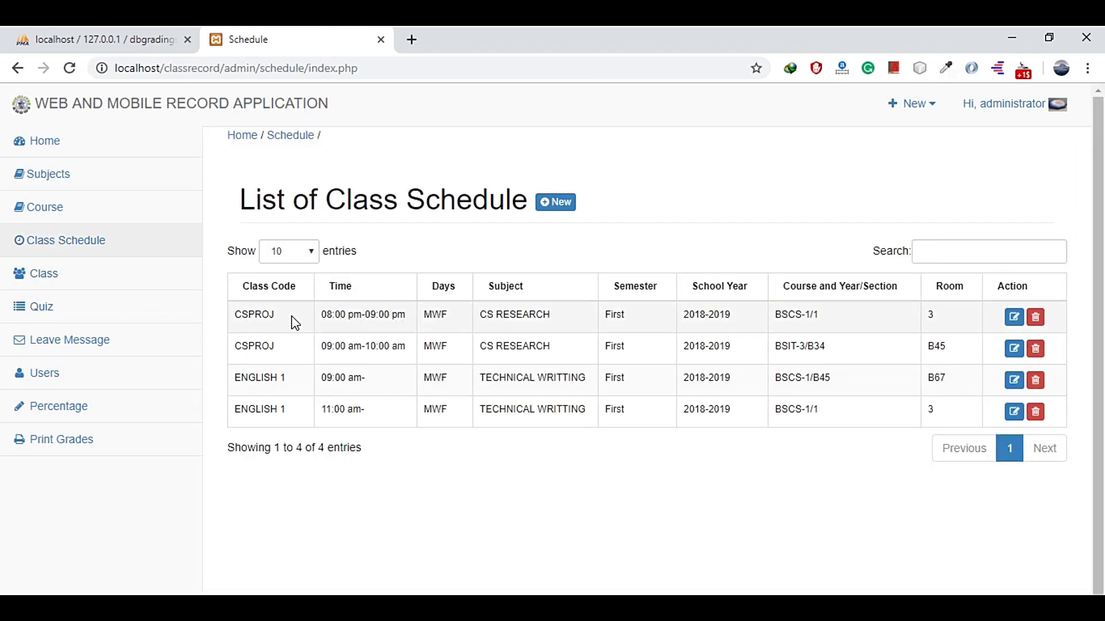
click(292, 315)
click(351, 405)
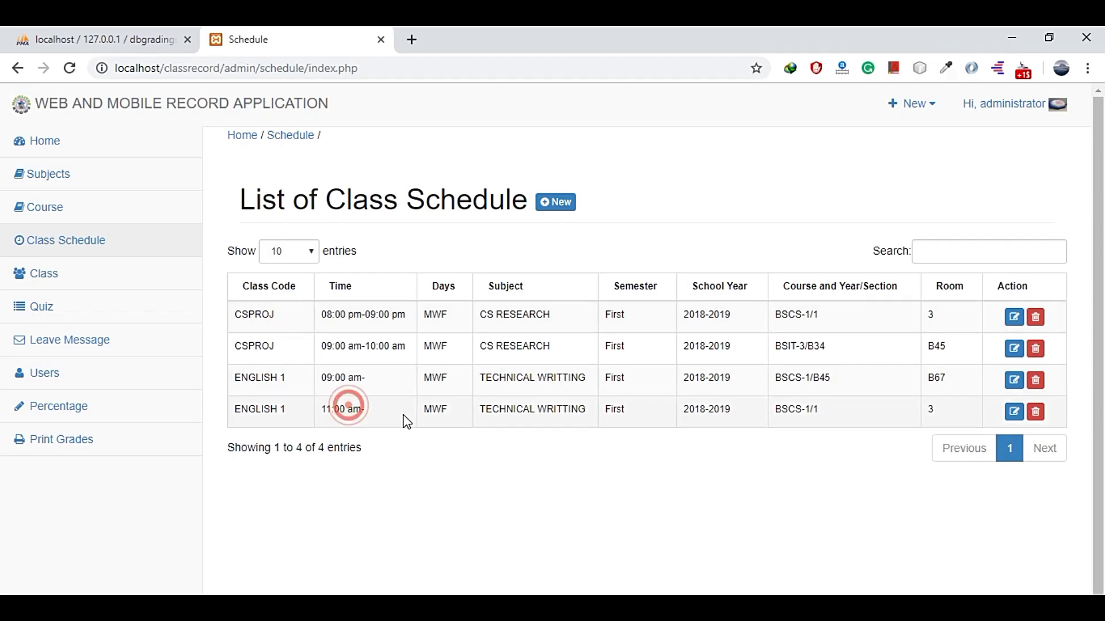
click(603, 419)
click(646, 287)
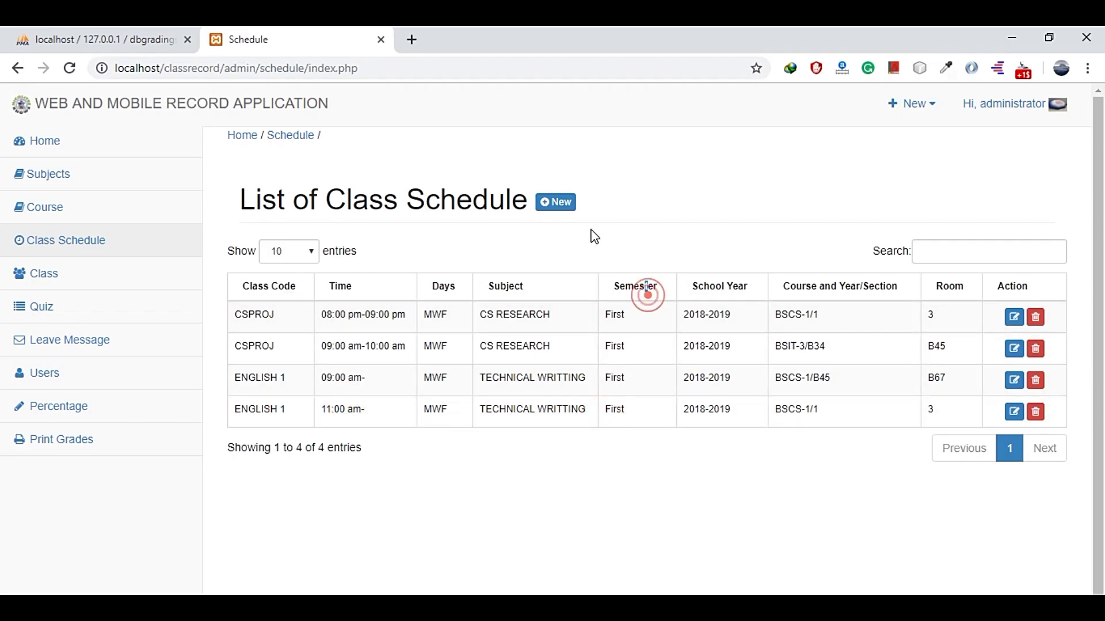
Step: Start a new class schedule and set its class code to SCI11
click(557, 204)
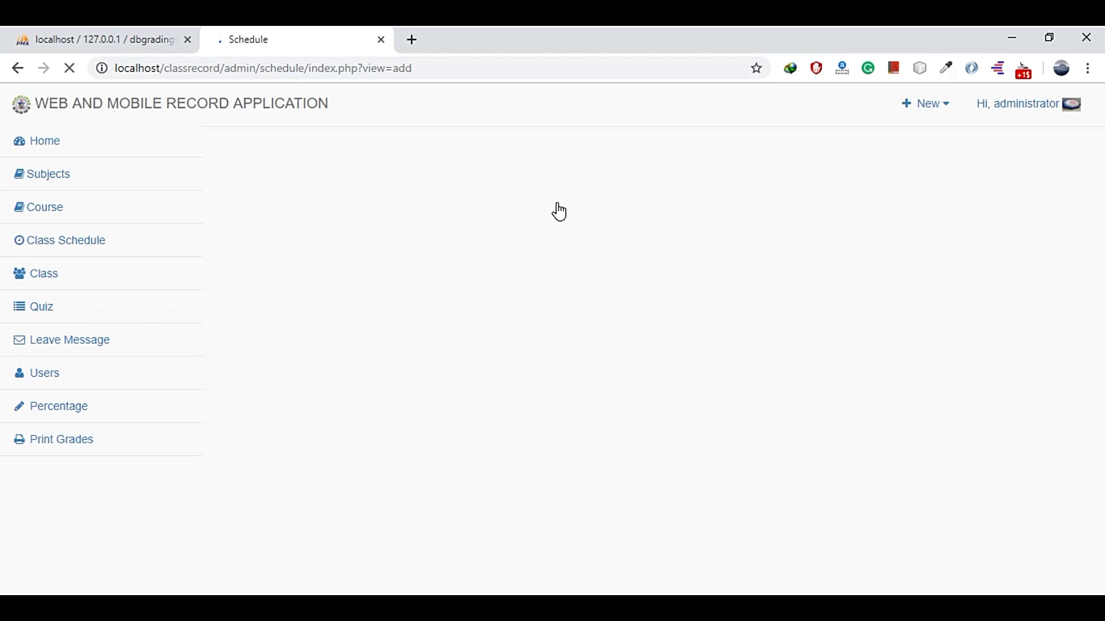
scroll(640, 273, down, 1)
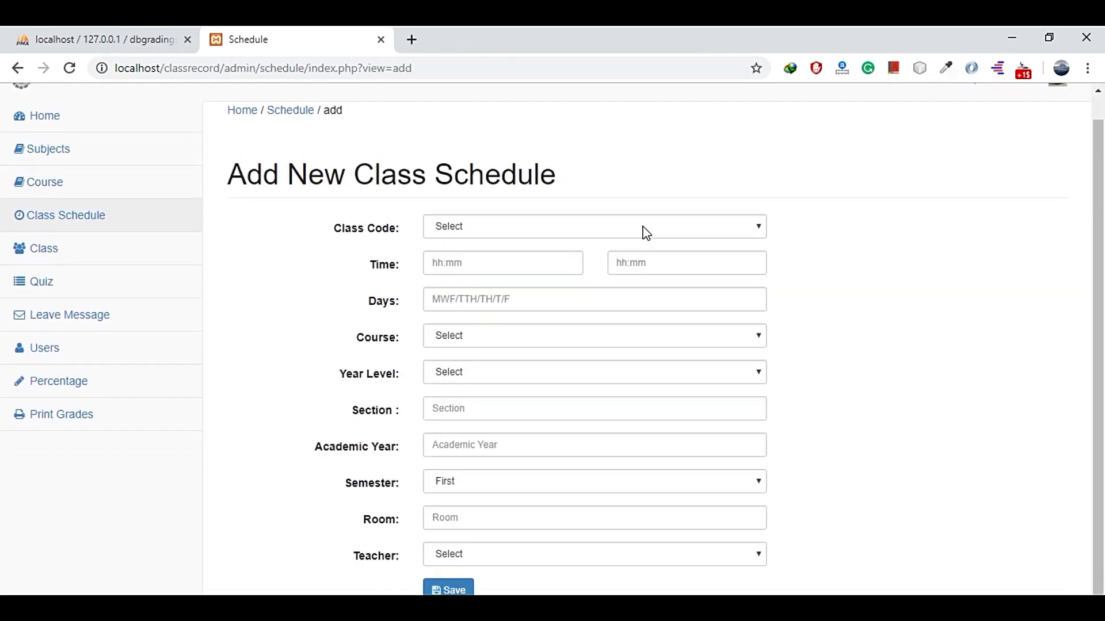
click(653, 227)
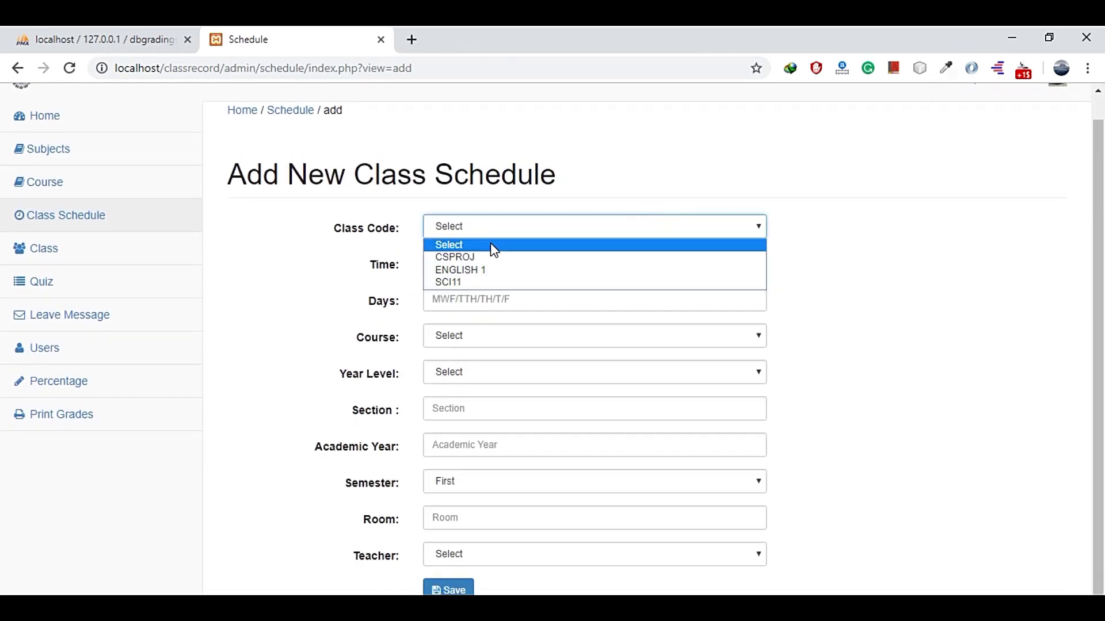
click(491, 282)
Step: Set the new schedule's start time to 12:30 pm and its end time to 01:30
click(483, 262)
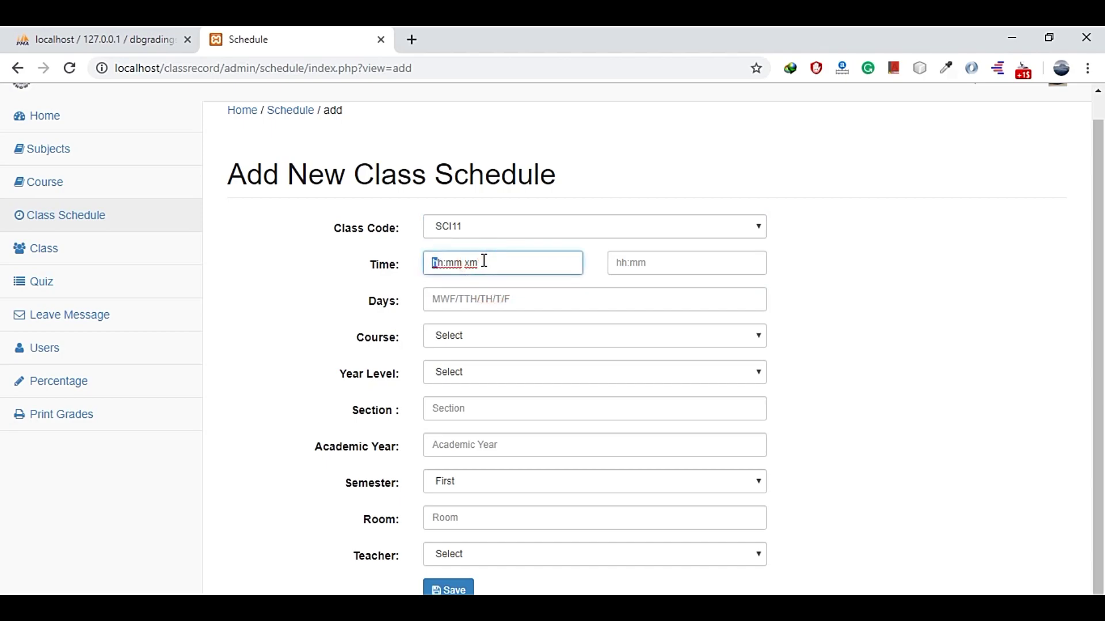
text(12:30 xm)
click(637, 259)
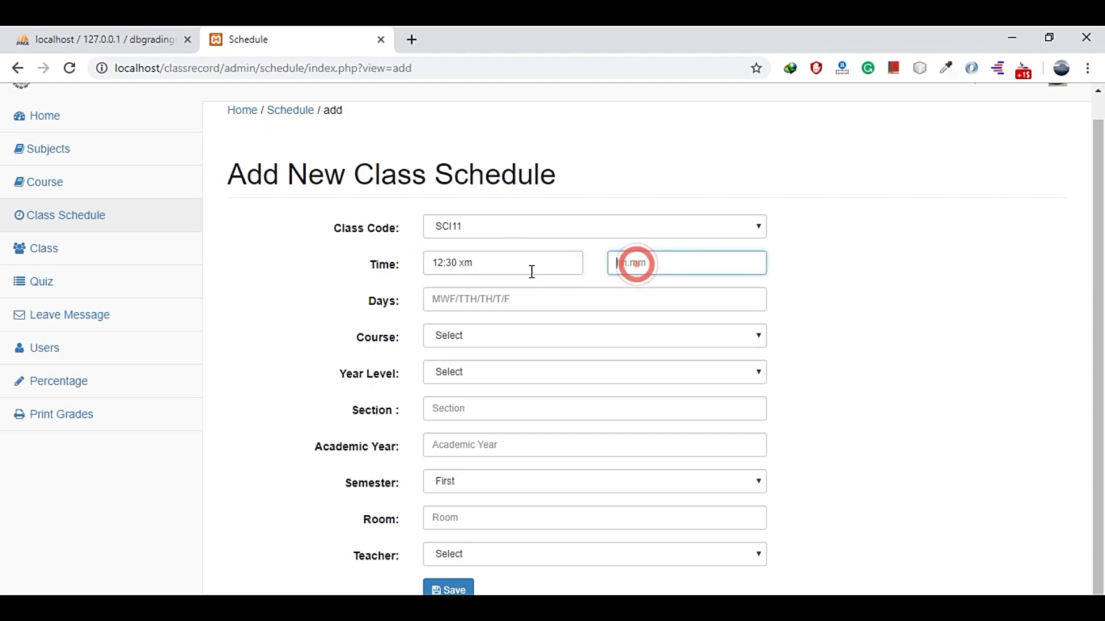
click(489, 261)
click(439, 254)
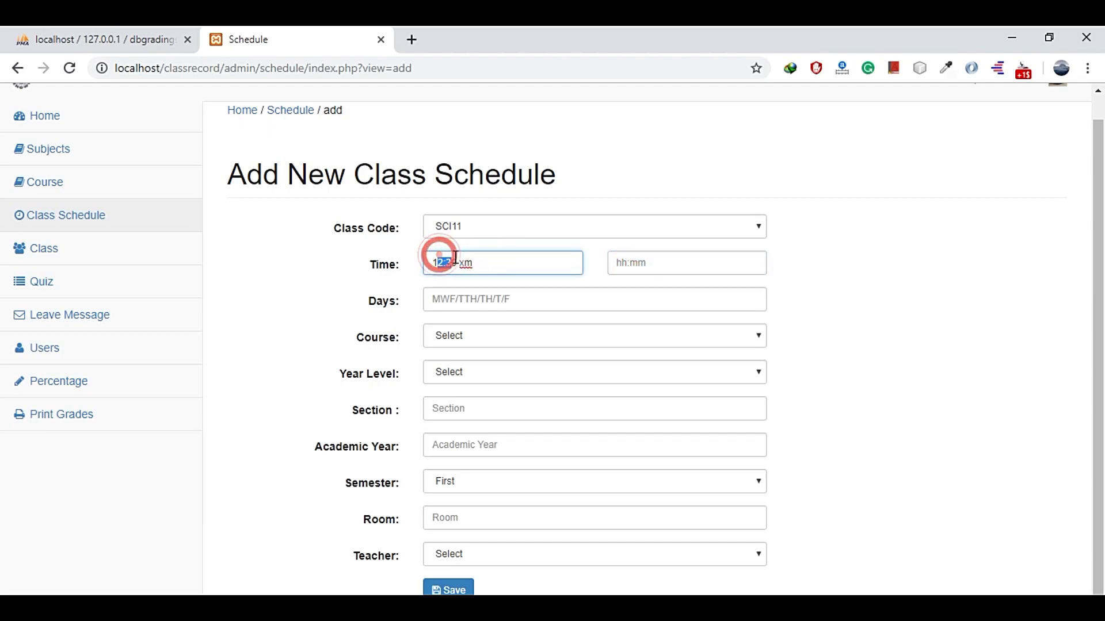
click(469, 261)
click(620, 263)
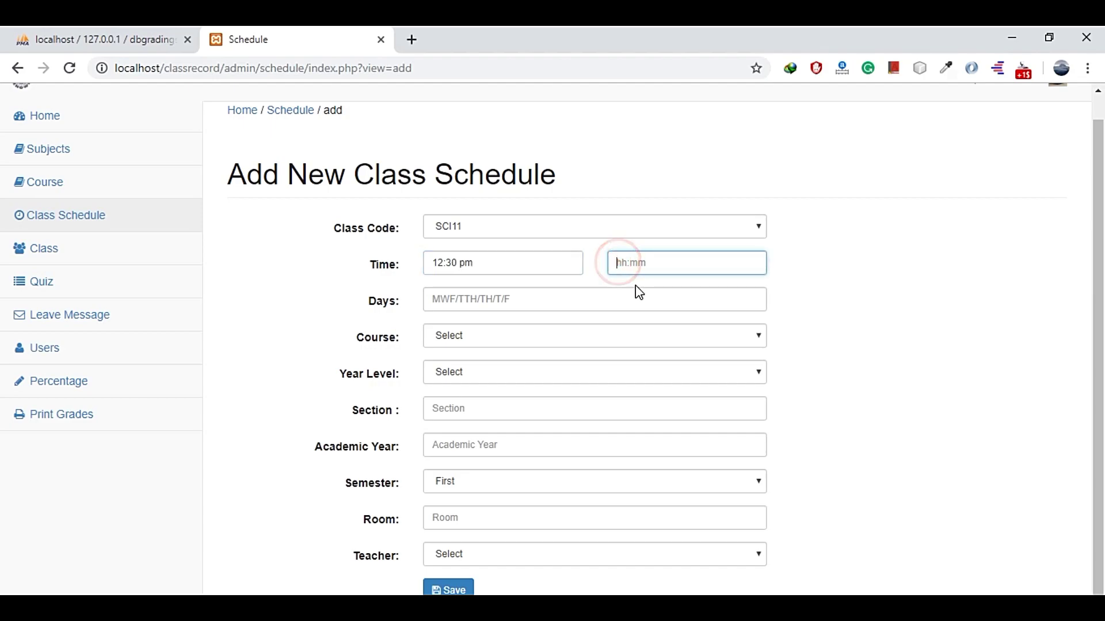
text(01:30)
Step: Set the schedule's days to M/F, its course to the first BSCS entry and its year level to 2
click(571, 300)
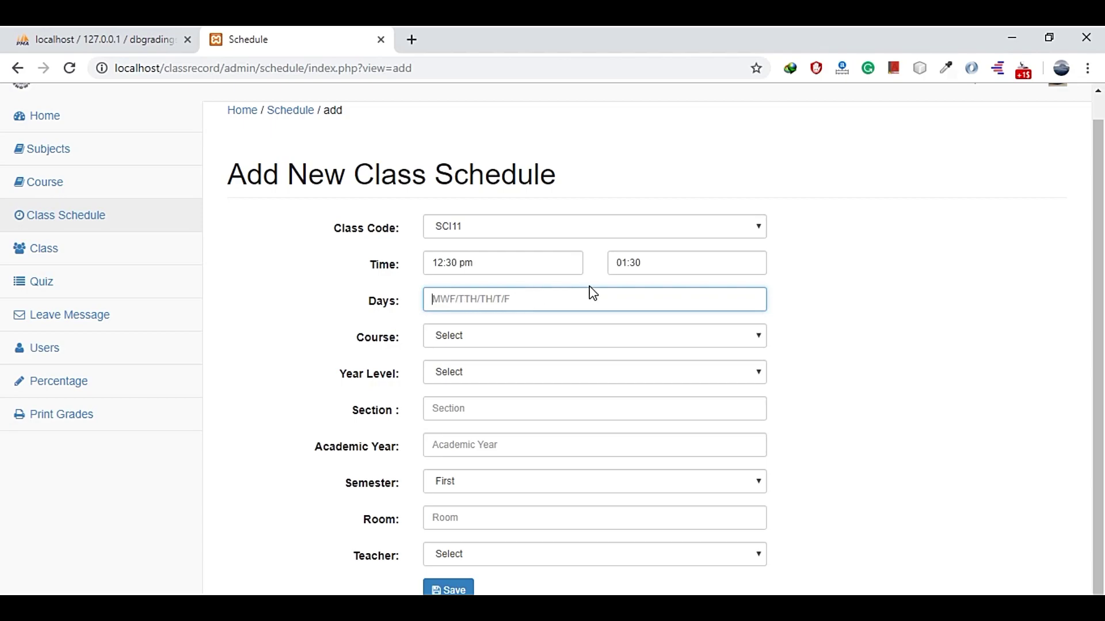
text(M/F)
click(600, 337)
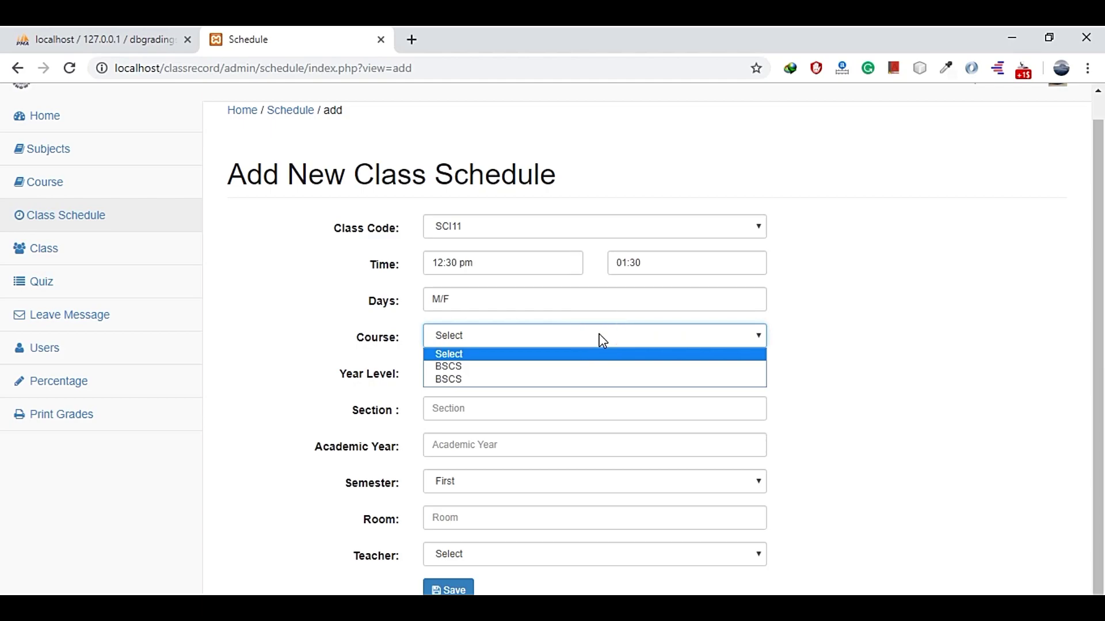
click(594, 365)
click(592, 376)
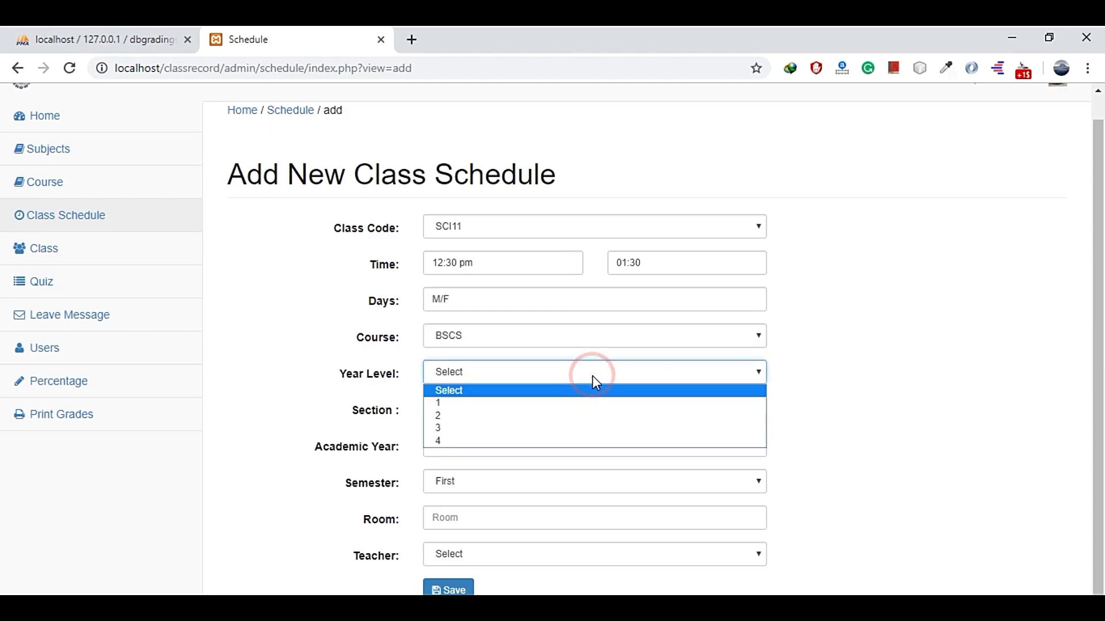
click(587, 416)
Step: Set the schedule's section to A, academic year to 2019 and semester to Second
click(587, 416)
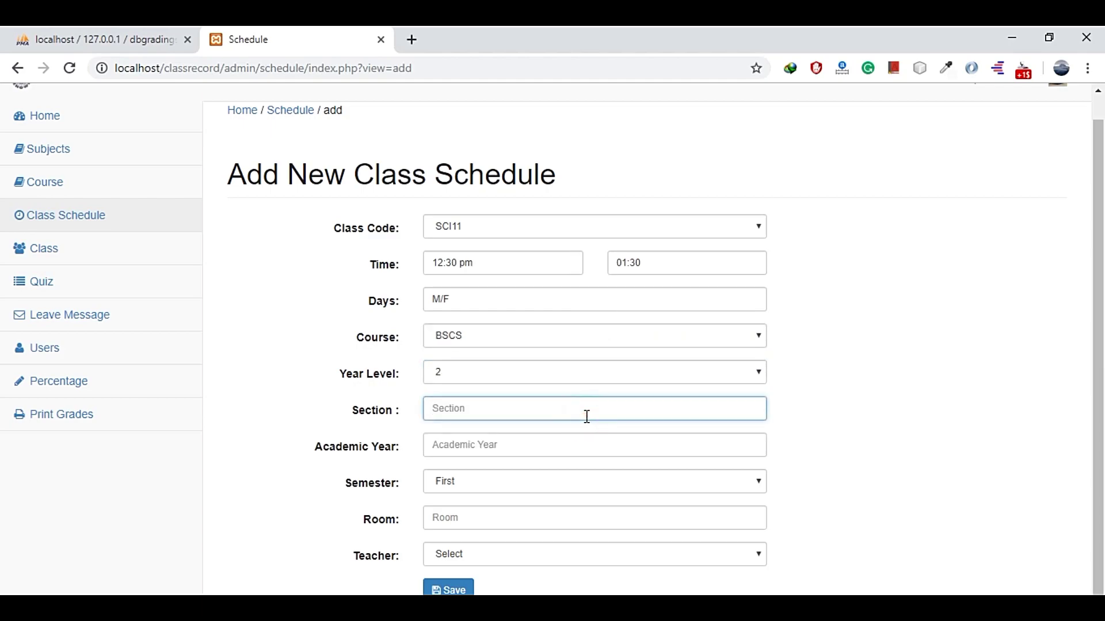
text(A)
click(578, 452)
text(2019)
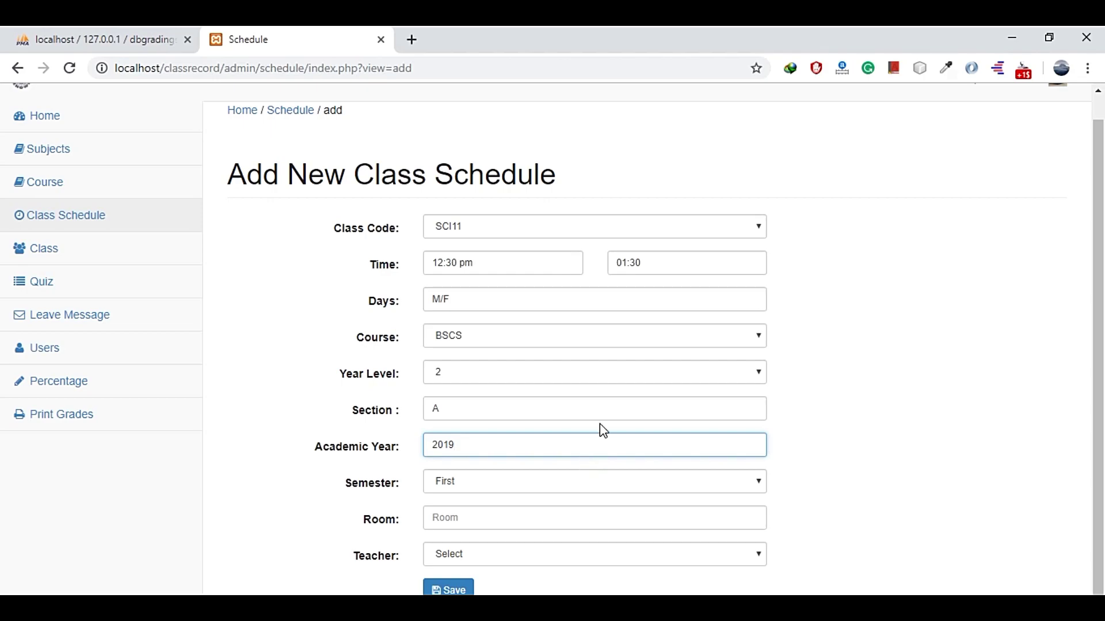
click(629, 487)
click(601, 512)
Step: Set the room to 1, choose the third teacher on the list and save the class schedule
click(597, 518)
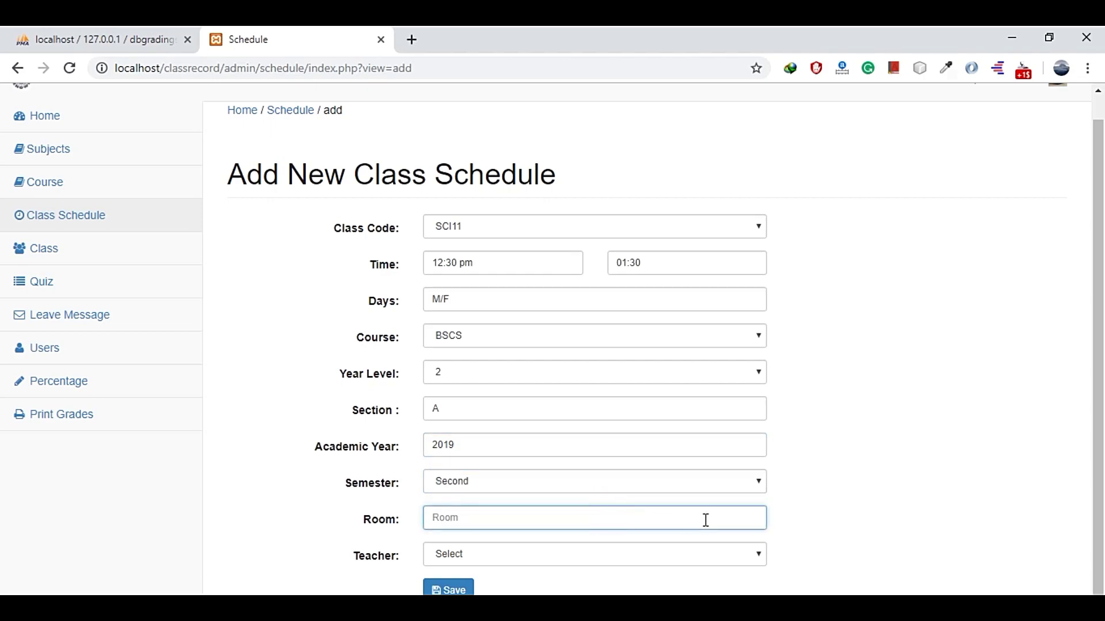
click(661, 561)
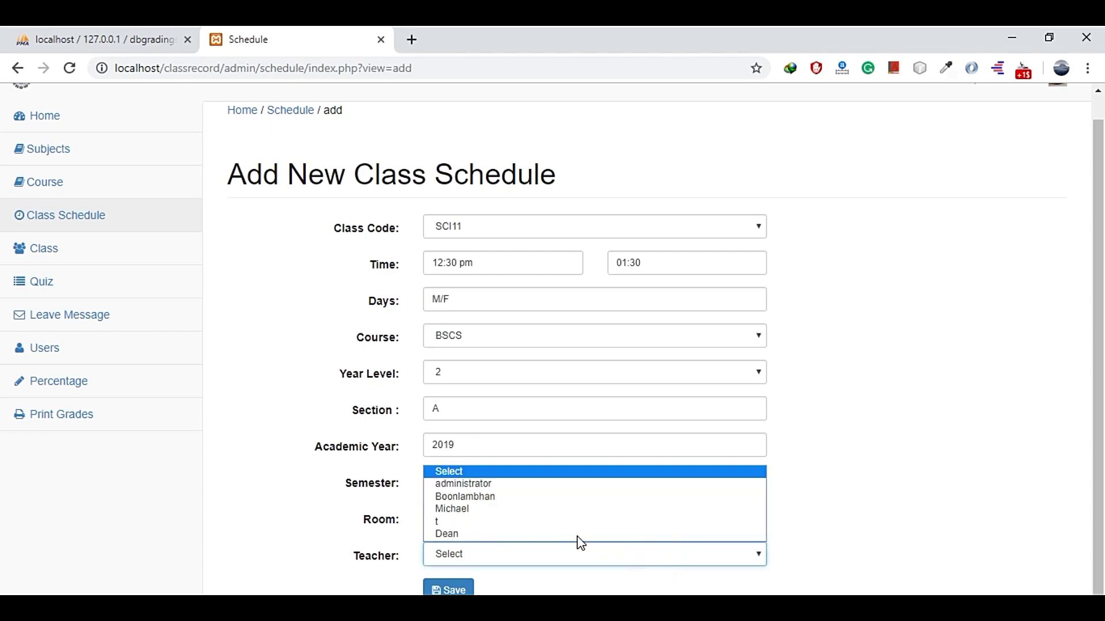
click(527, 511)
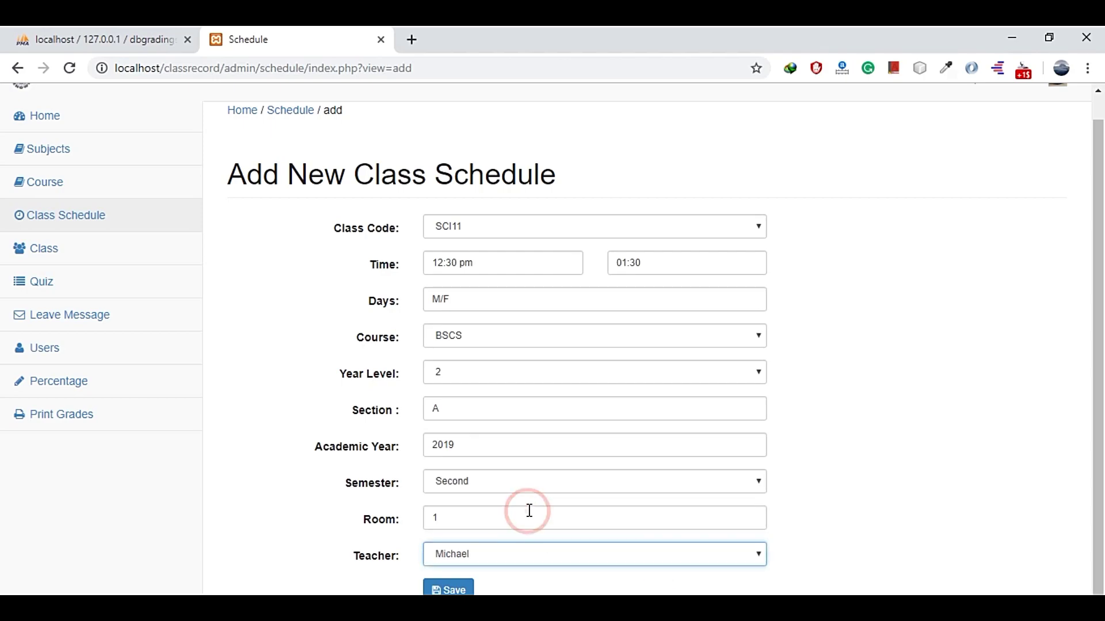
click(449, 588)
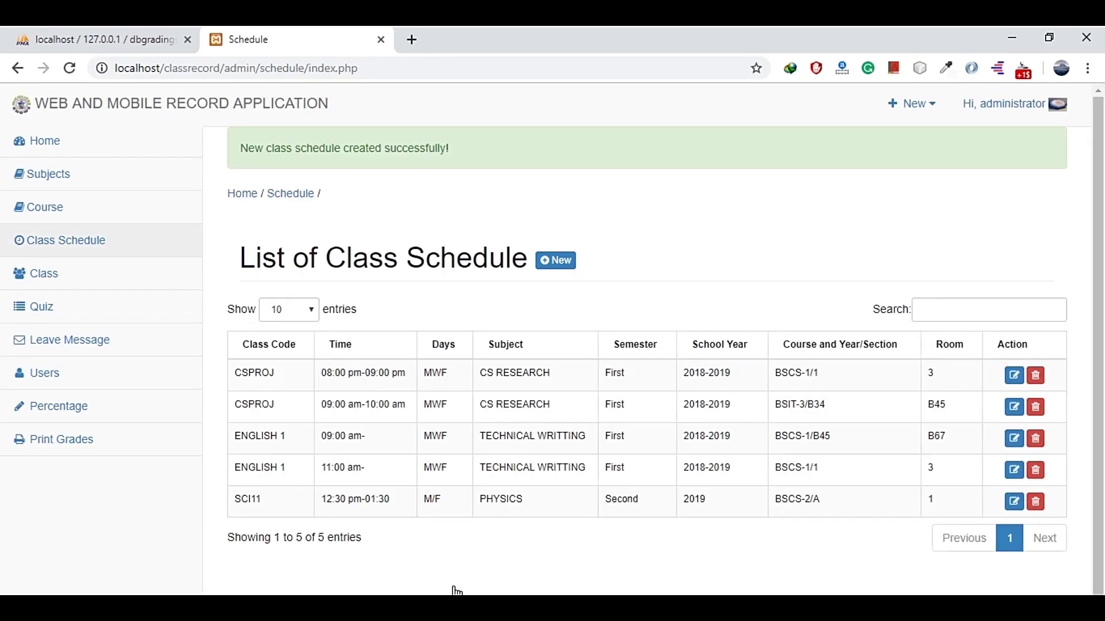
Step: Review the SCI11 PHYSICS entry in the class schedule list
click(537, 501)
drag(942, 509, 229, 498)
click(371, 514)
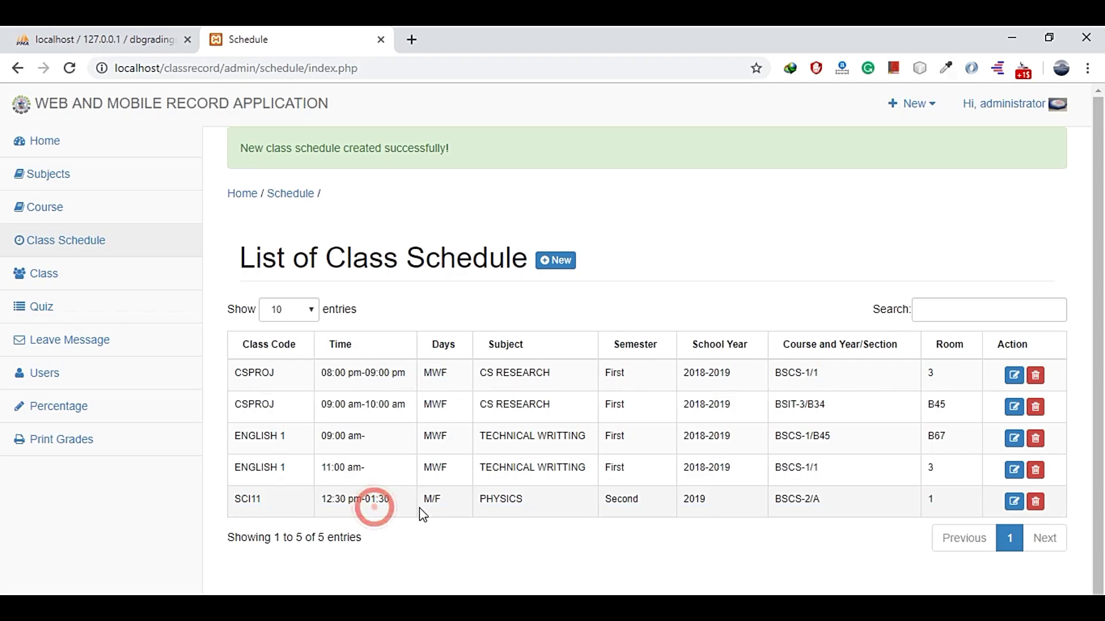
Step: Open the class section's student list, start a new student record and enter the student's ID number
click(97, 280)
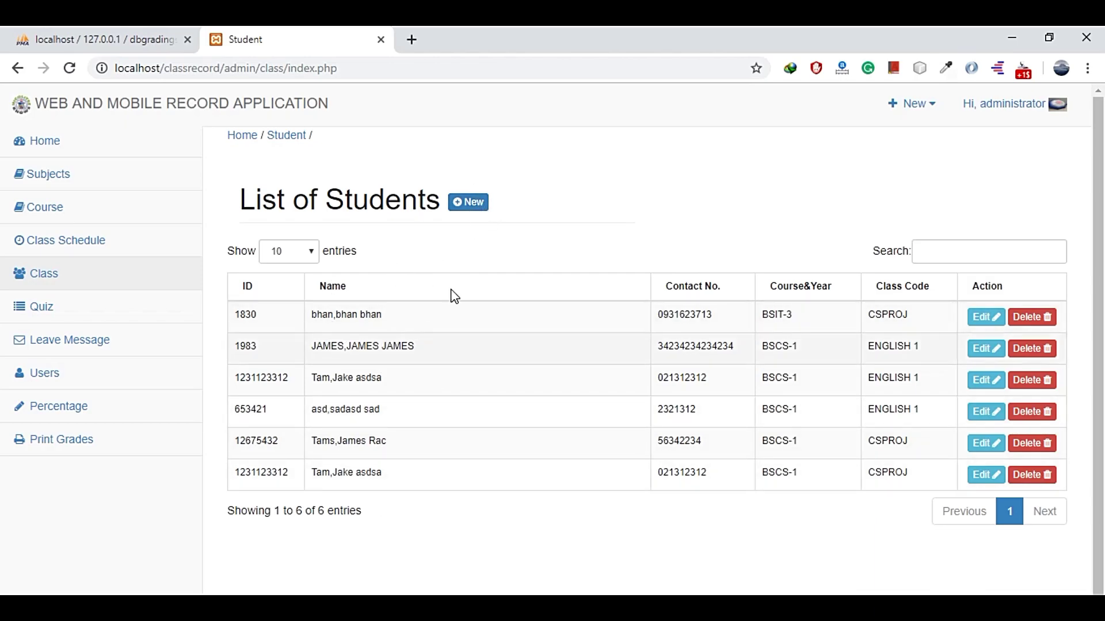
click(471, 205)
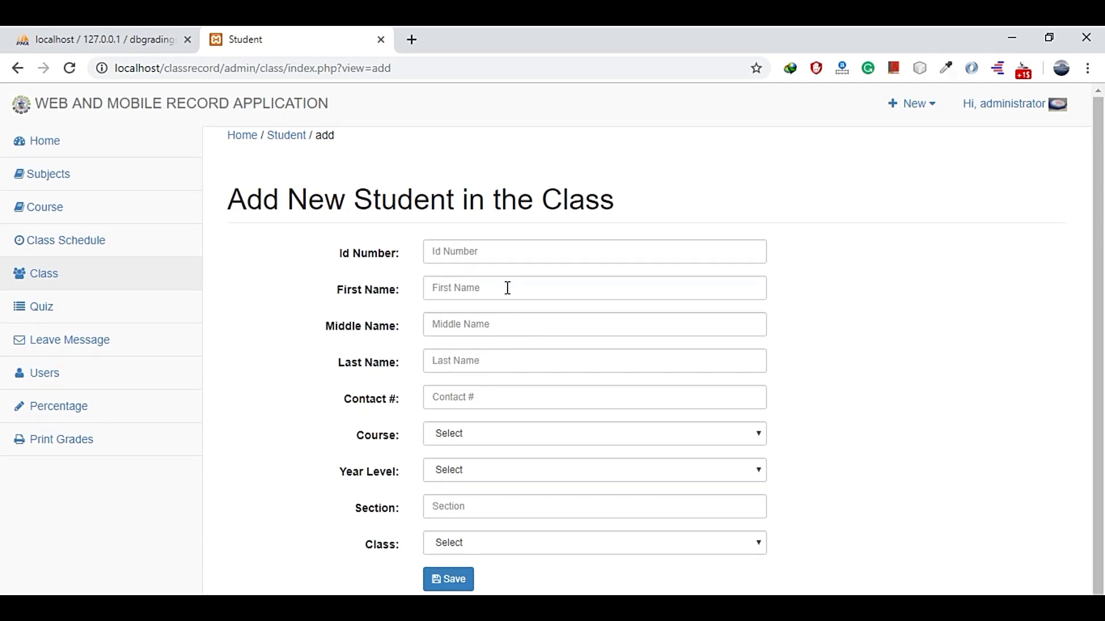
click(506, 249)
text(111)
Step: Enter the new student's first, middle and last names and contact number
click(486, 289)
text(TN)
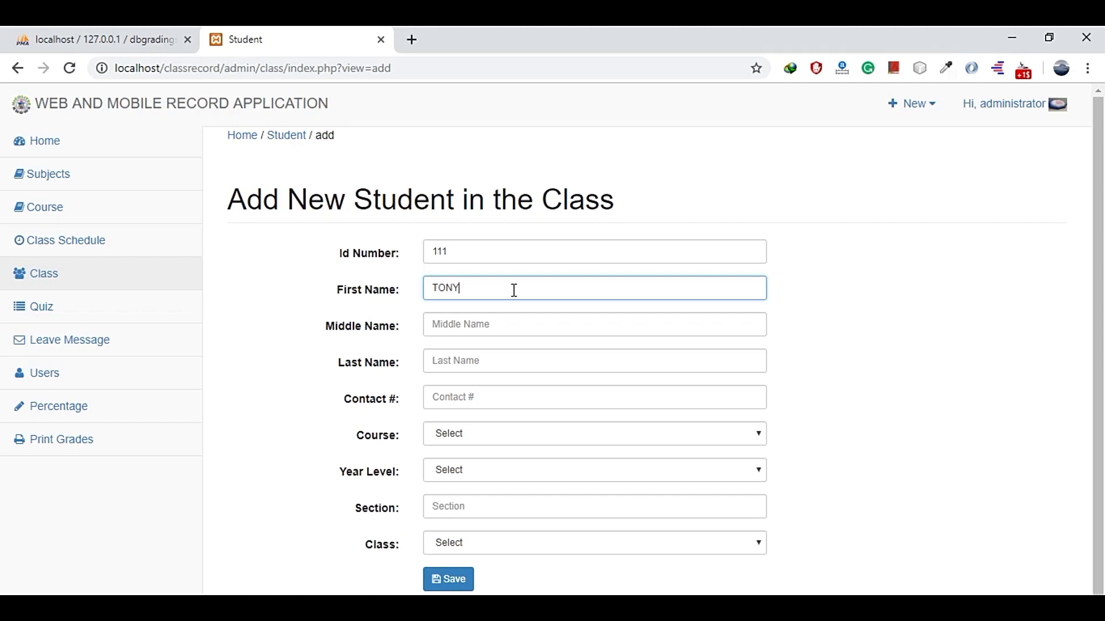
text(NY)
key(Tab)
text(I)
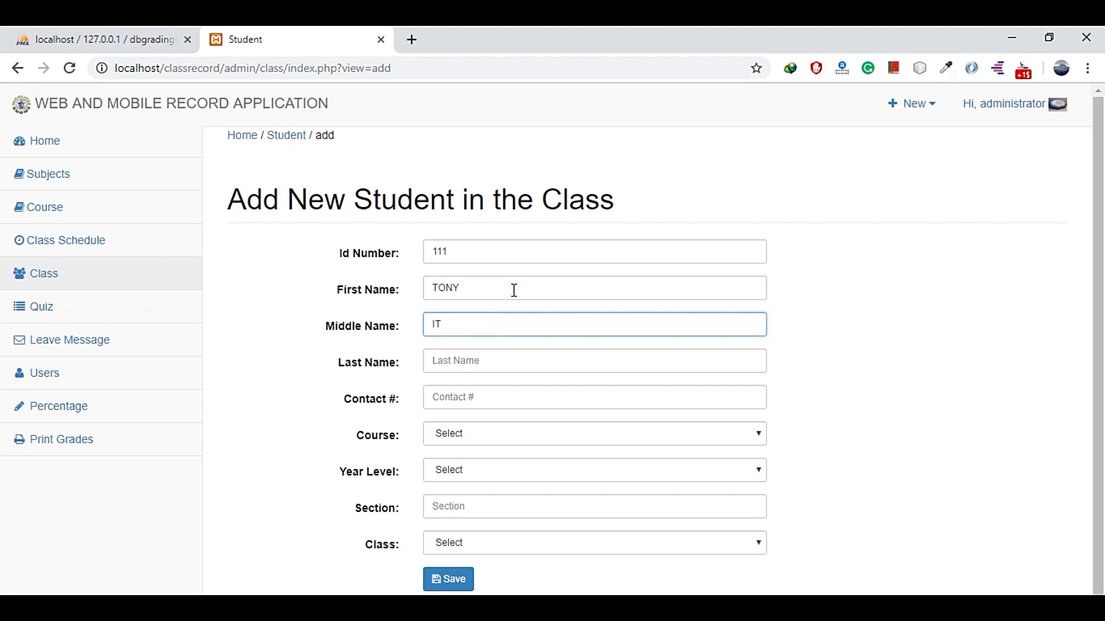
key(Tab)
text(S)
key(BackSpace)
text(STARKQ)
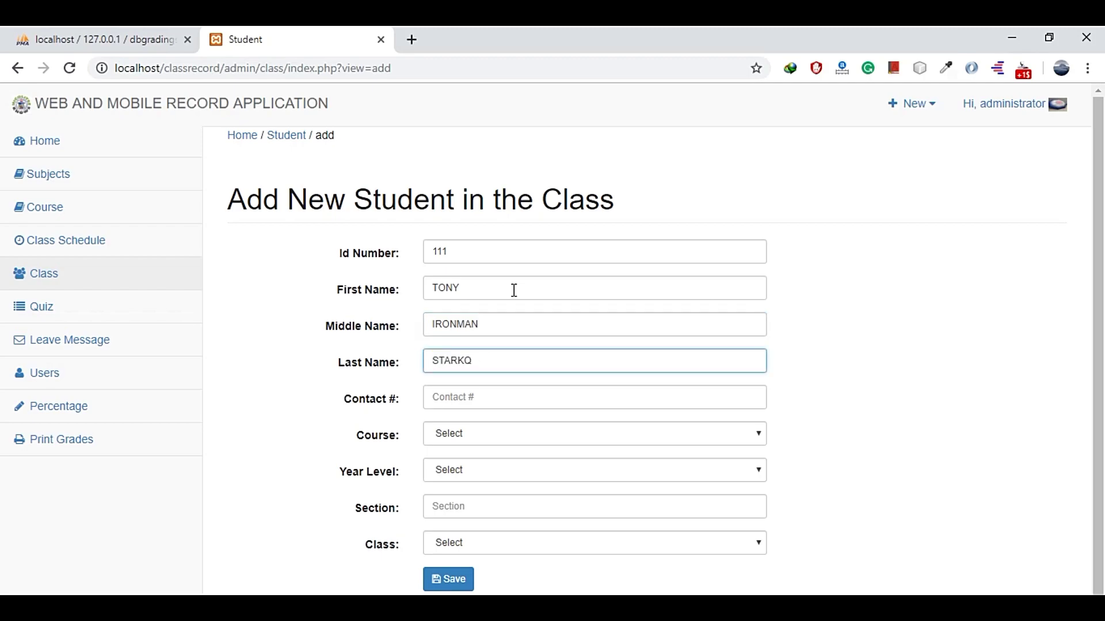
key(BackSpace)
key(Tab)
text(9)
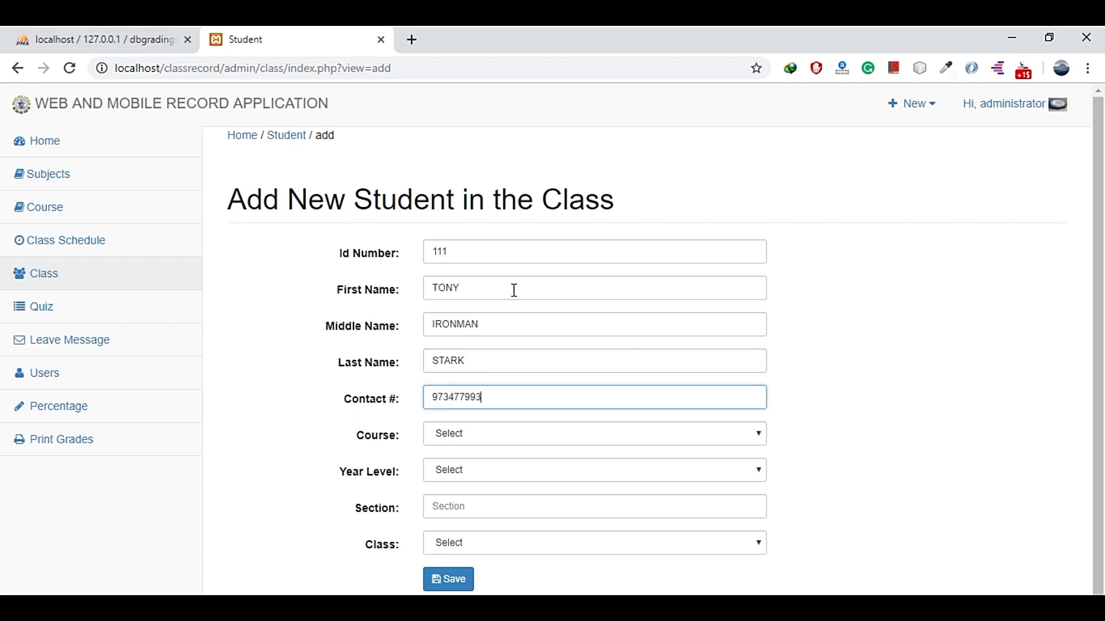
Step: Set the student's course to BSCS, year level to 3 and section to A
click(499, 434)
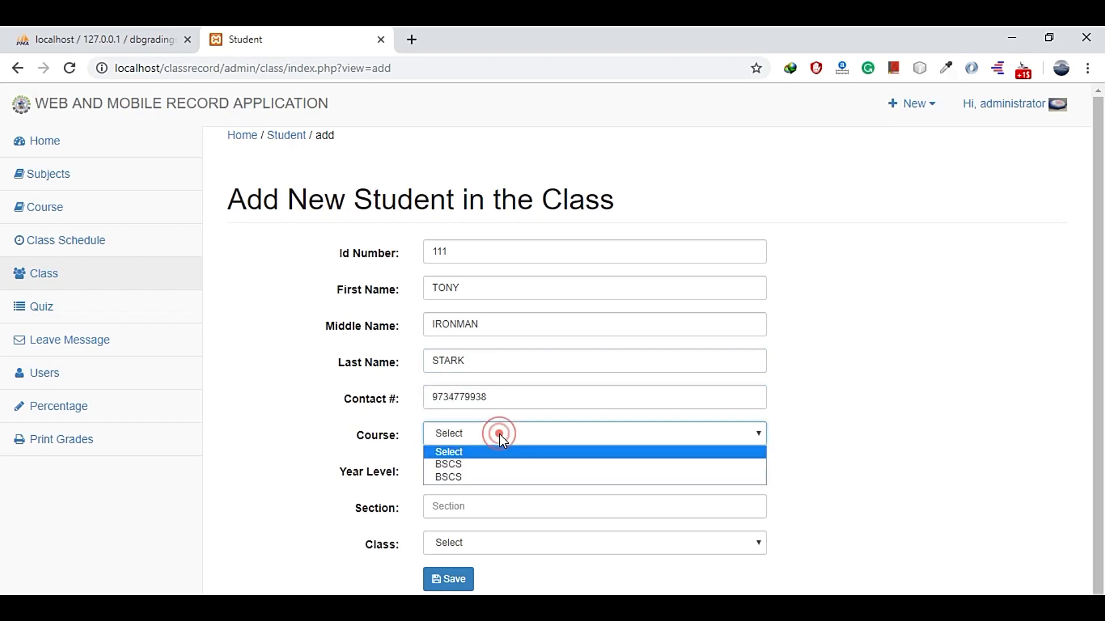
click(499, 469)
click(492, 473)
click(493, 541)
click(488, 475)
click(478, 524)
click(481, 507)
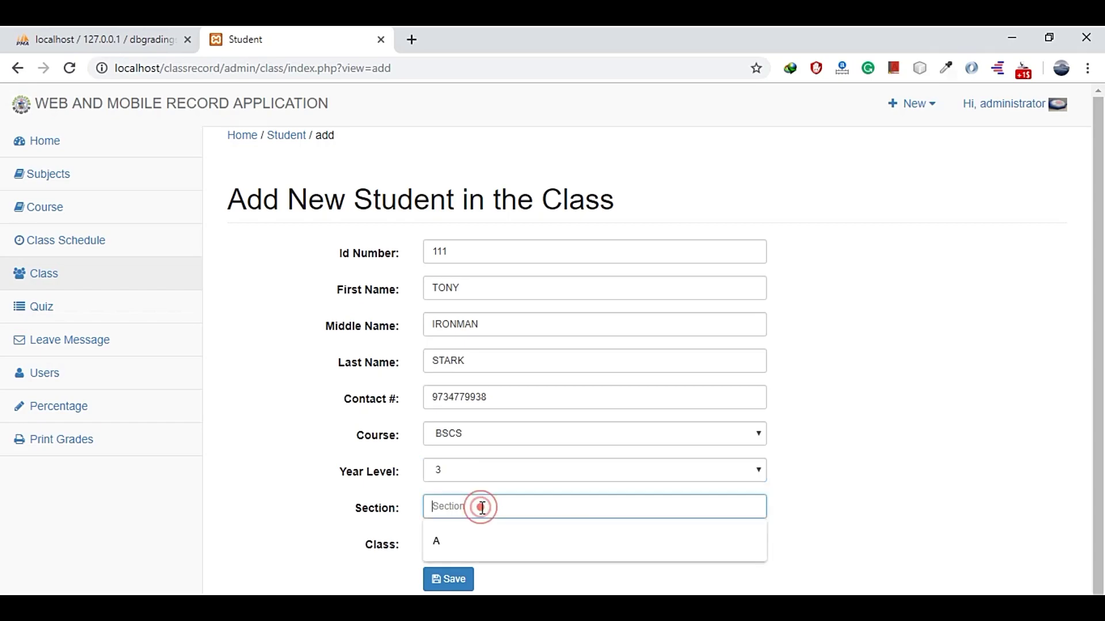
click(481, 541)
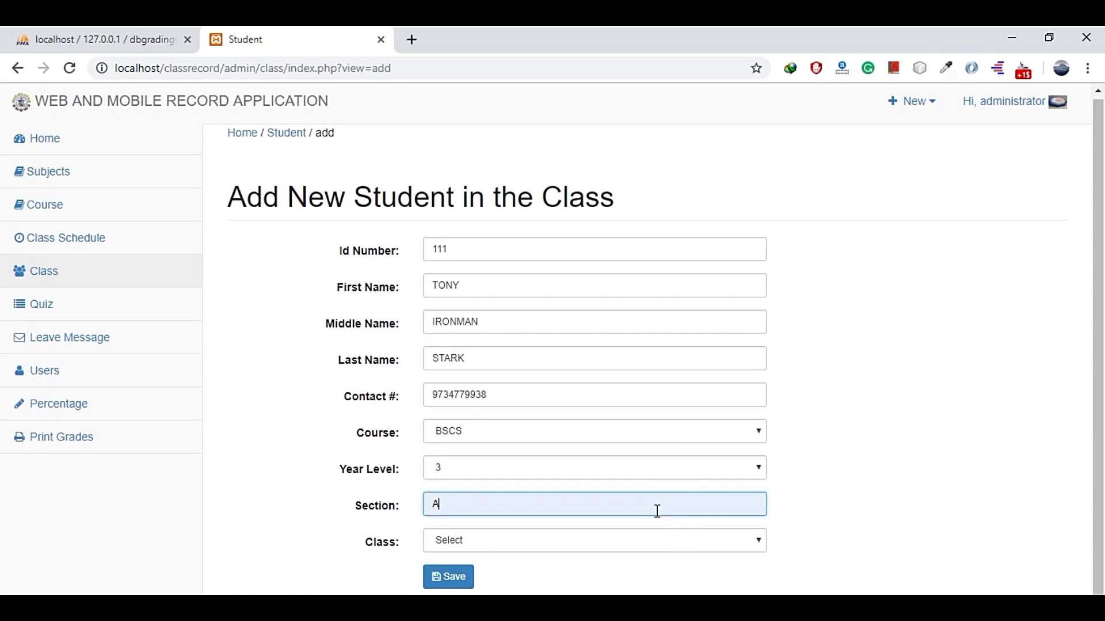
Step: Check the available class options and try to save the new student without choosing a class
click(651, 546)
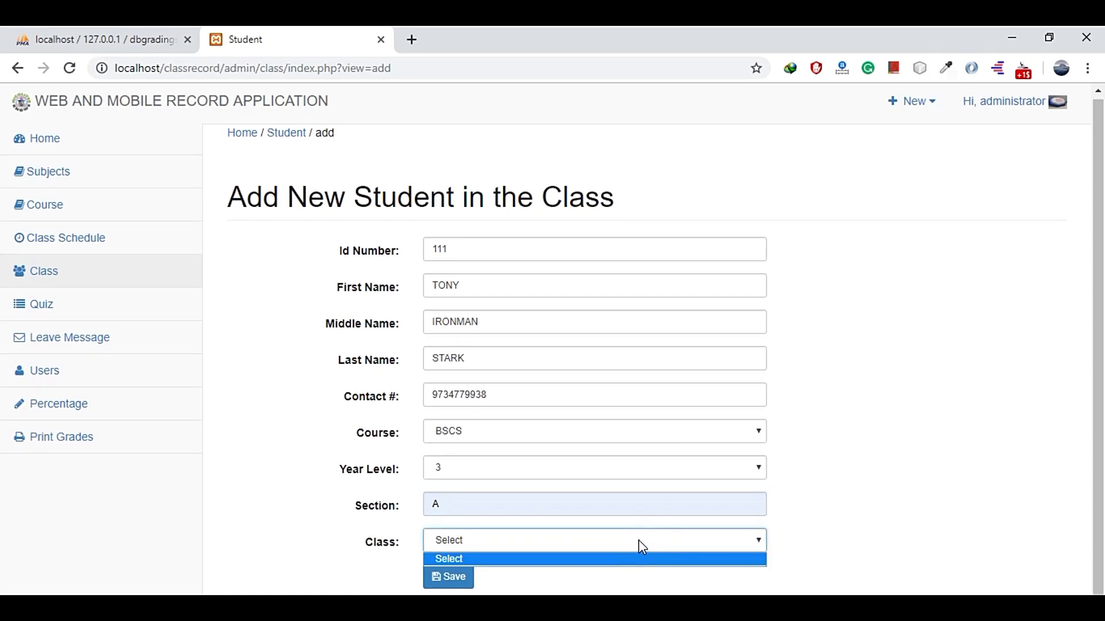
click(637, 537)
click(637, 538)
click(637, 540)
click(637, 538)
click(637, 538)
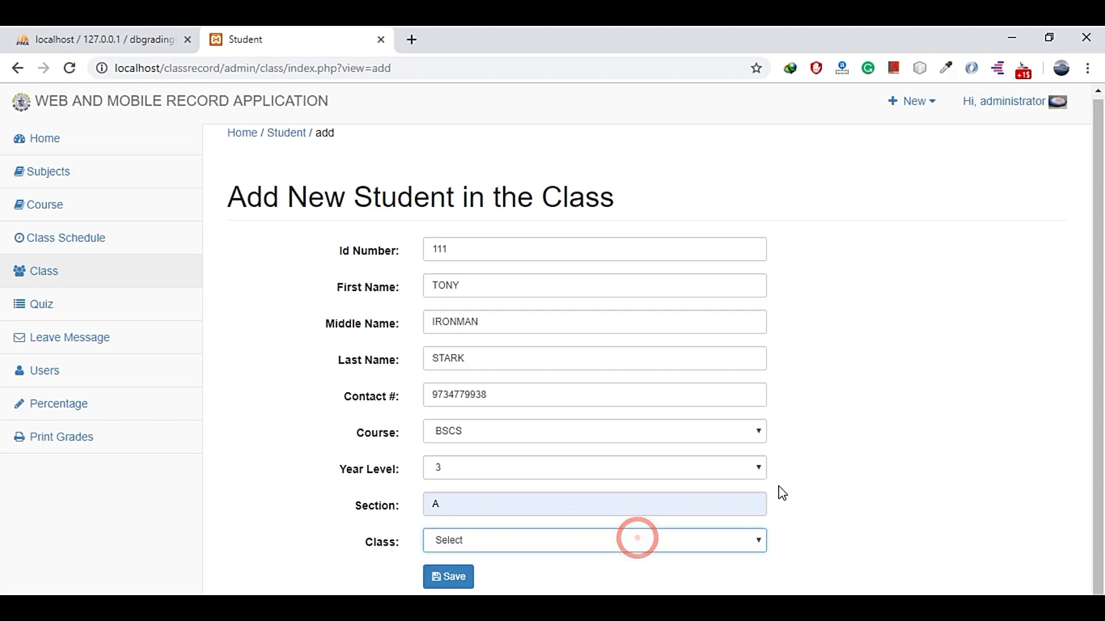
click(457, 580)
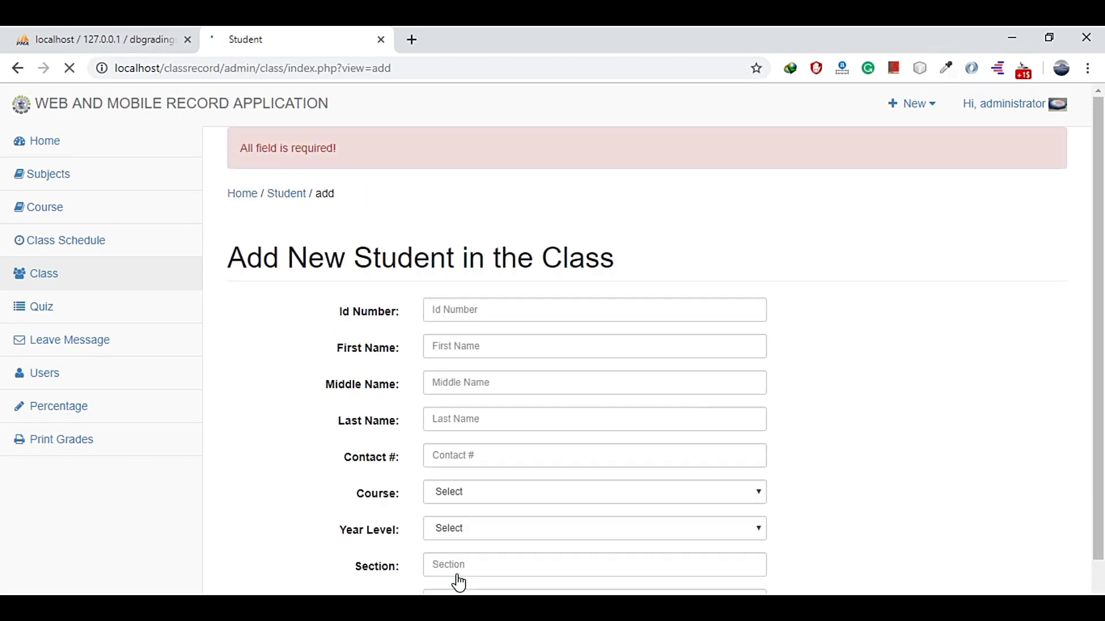
Step: Check the class options again in the blank student form
scroll(546, 405, down, 1)
click(661, 557)
click(652, 555)
scroll(344, 172, up, 1)
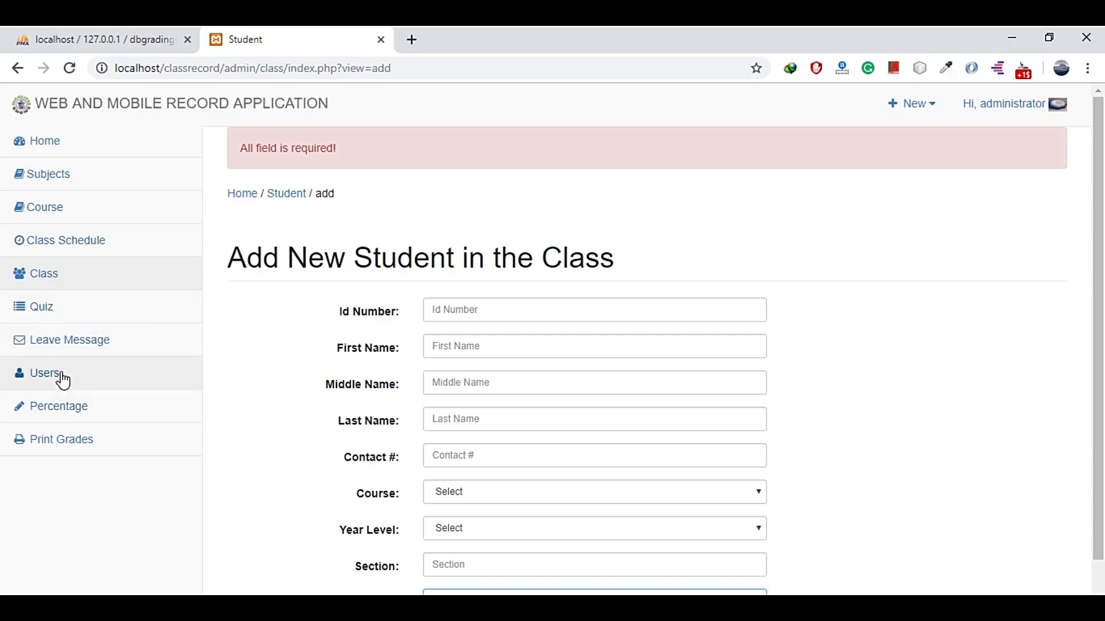
Step: Return to the list of students and review the class codes assigned to them
click(76, 276)
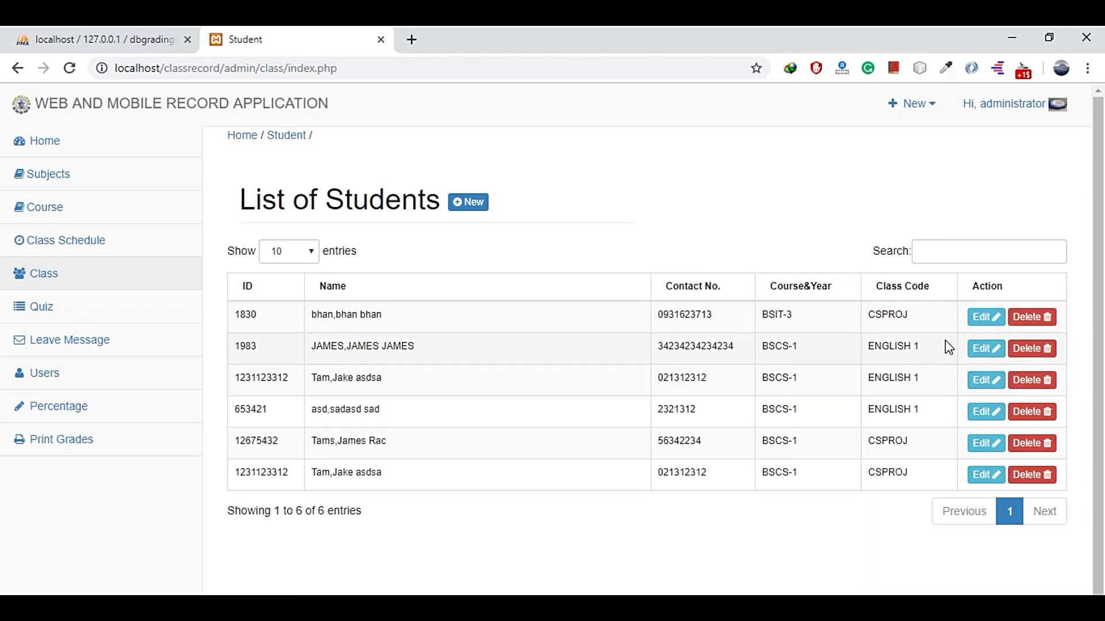
drag(913, 319, 881, 317)
click(886, 382)
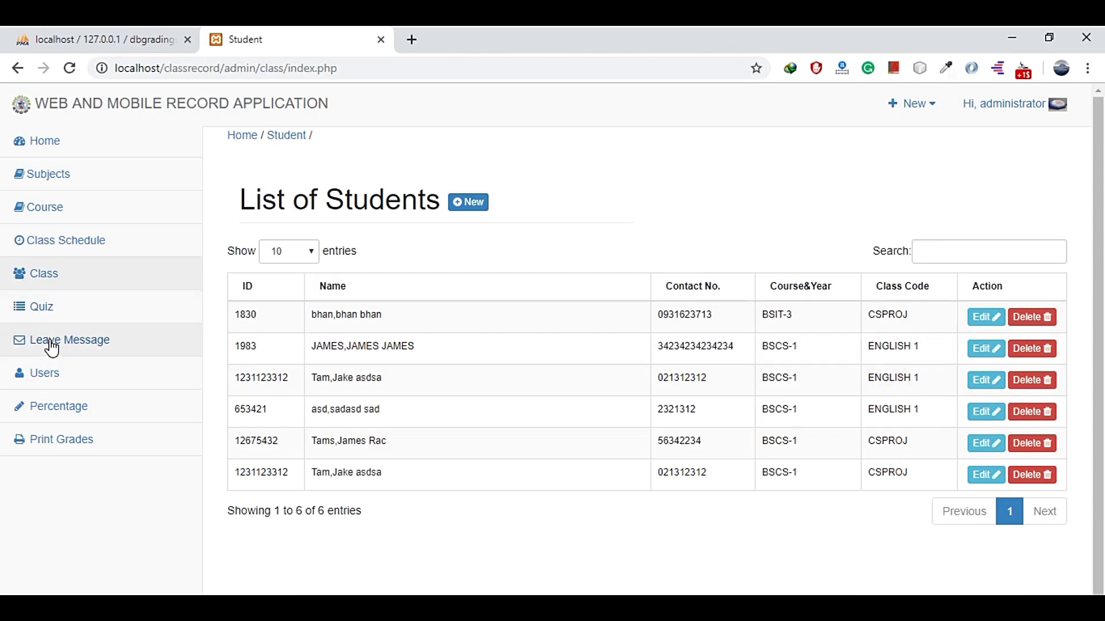
Step: View the list of quizzes and check the class options in a blank new quiz form
click(44, 317)
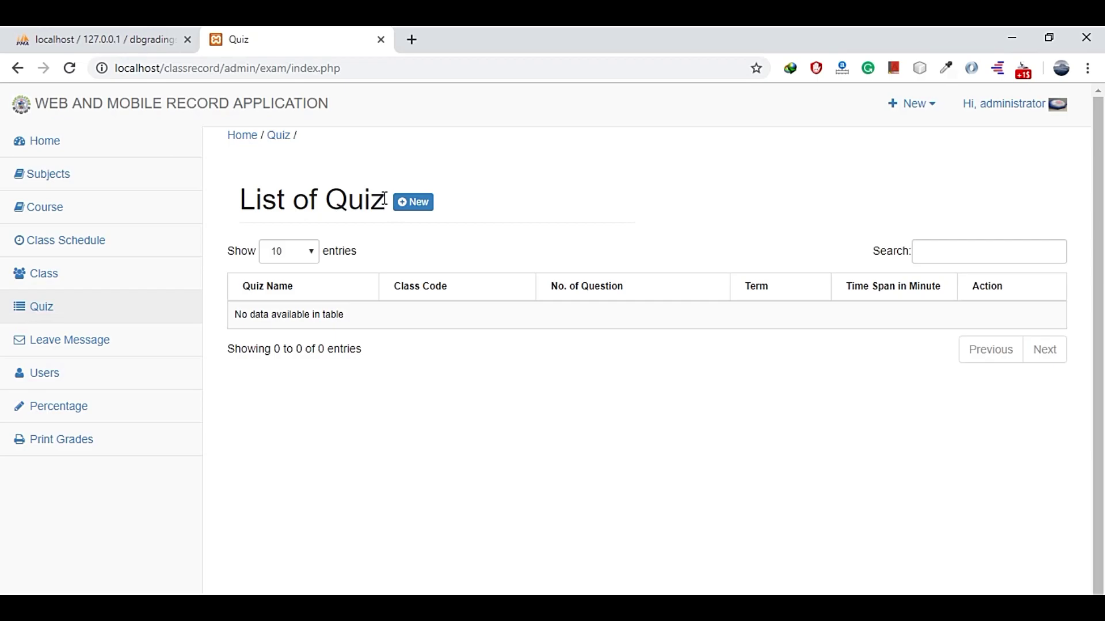
click(419, 204)
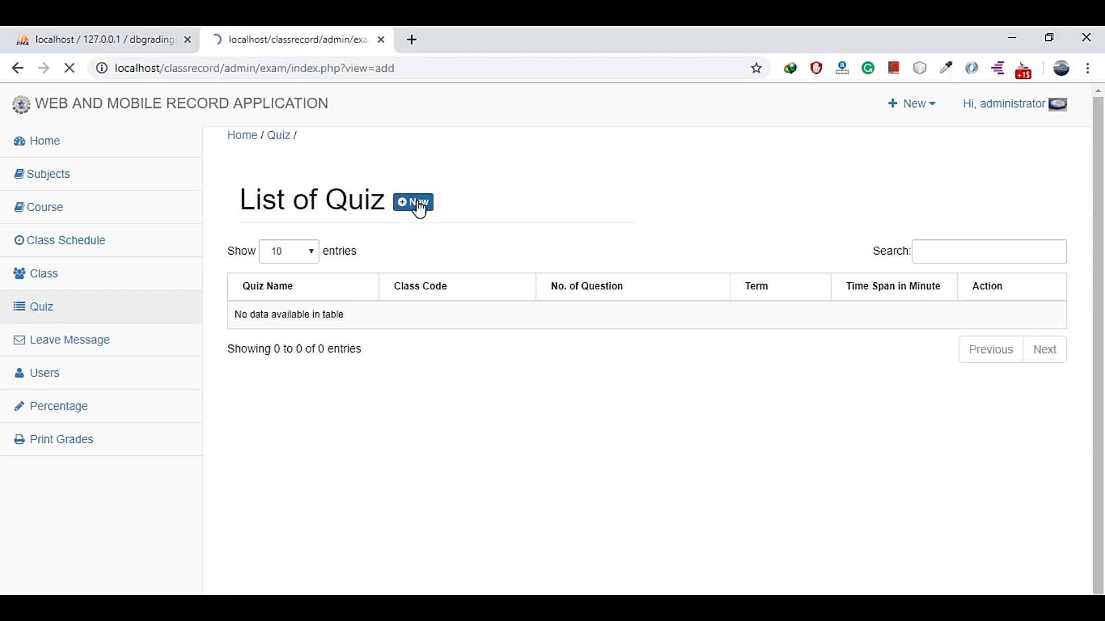
click(461, 246)
click(461, 246)
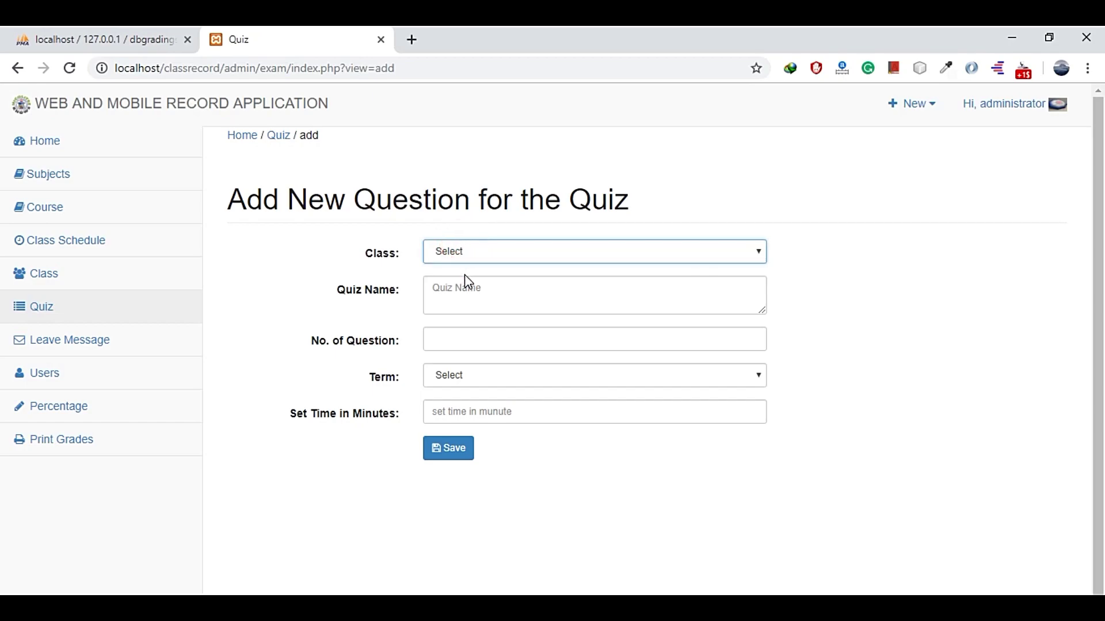
Step: View the message inbox and look over the recipient and message fields of the blank message form
click(58, 345)
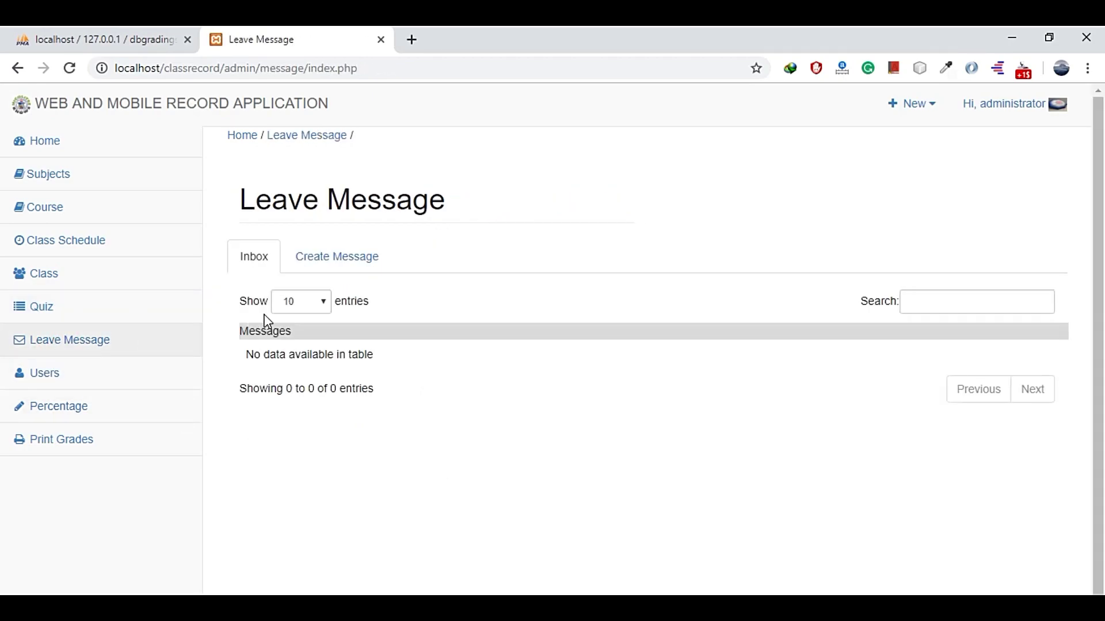
click(338, 263)
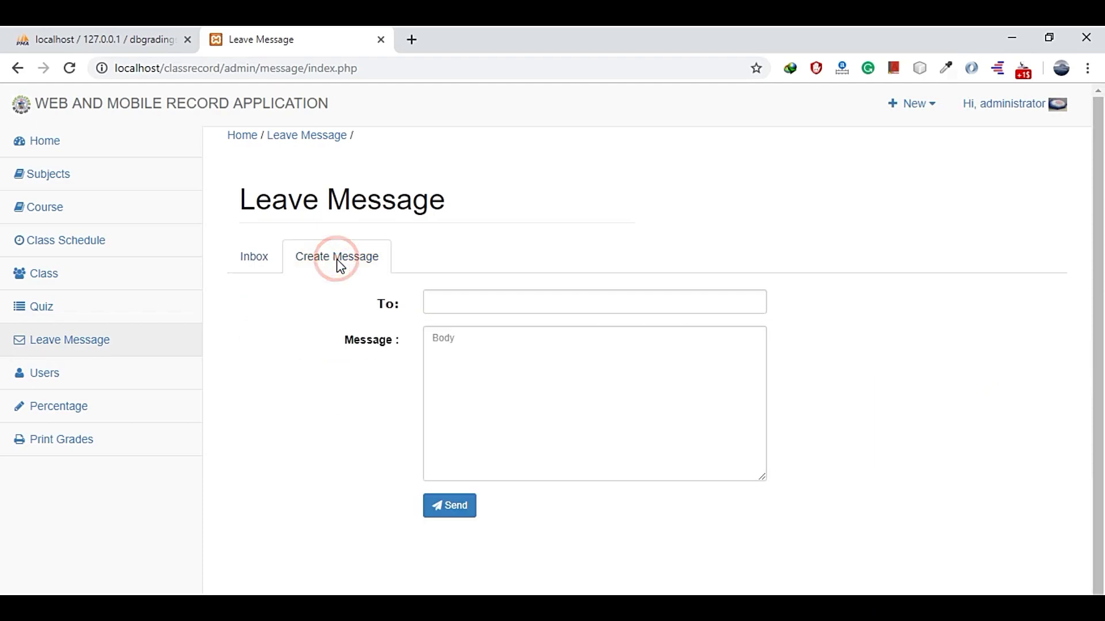
click(510, 296)
click(506, 390)
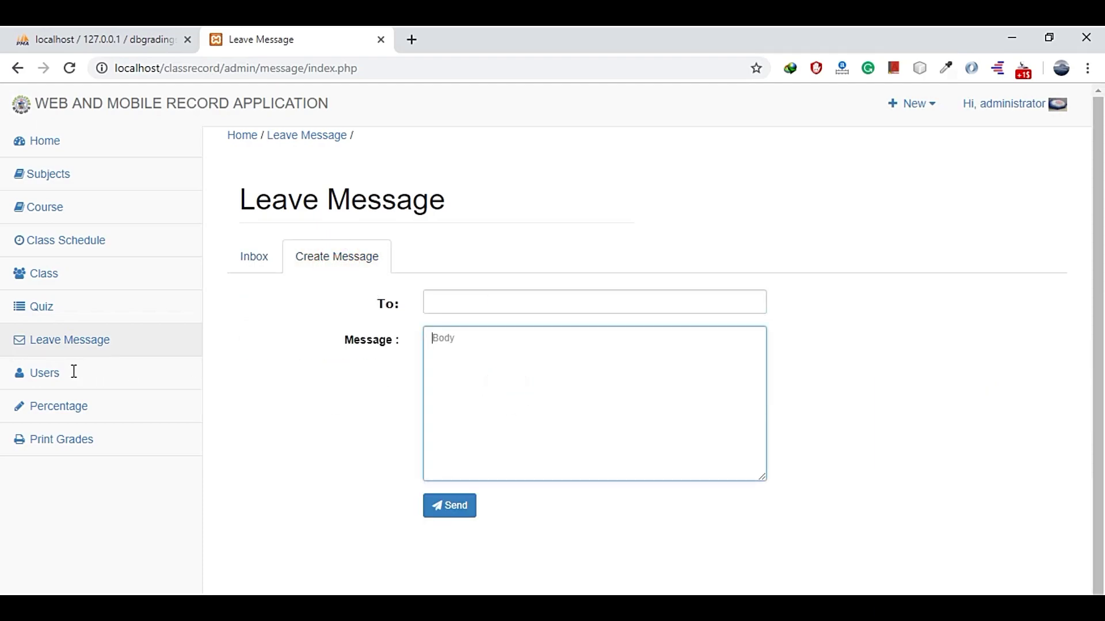
Step: View the list of user accounts and check the role options in a blank new user form
click(52, 382)
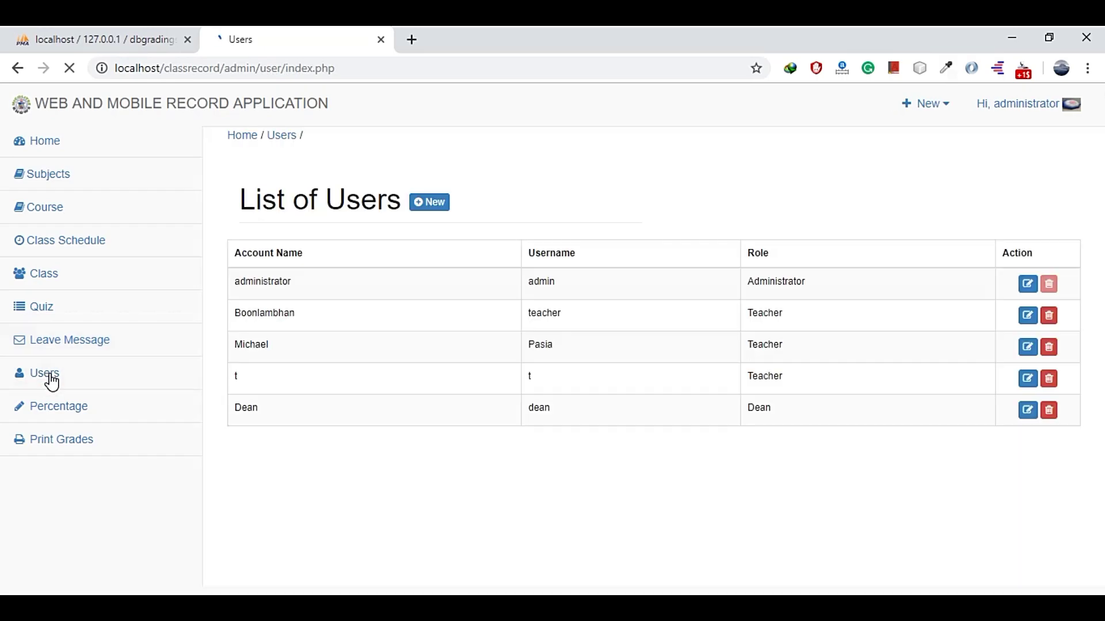
click(432, 213)
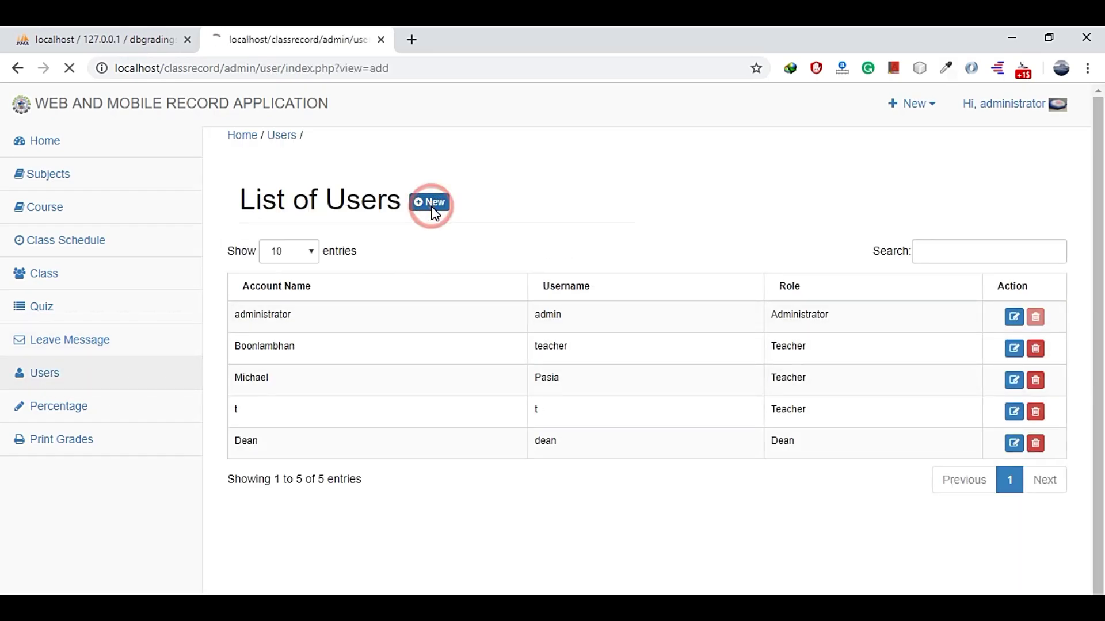
click(564, 363)
click(570, 361)
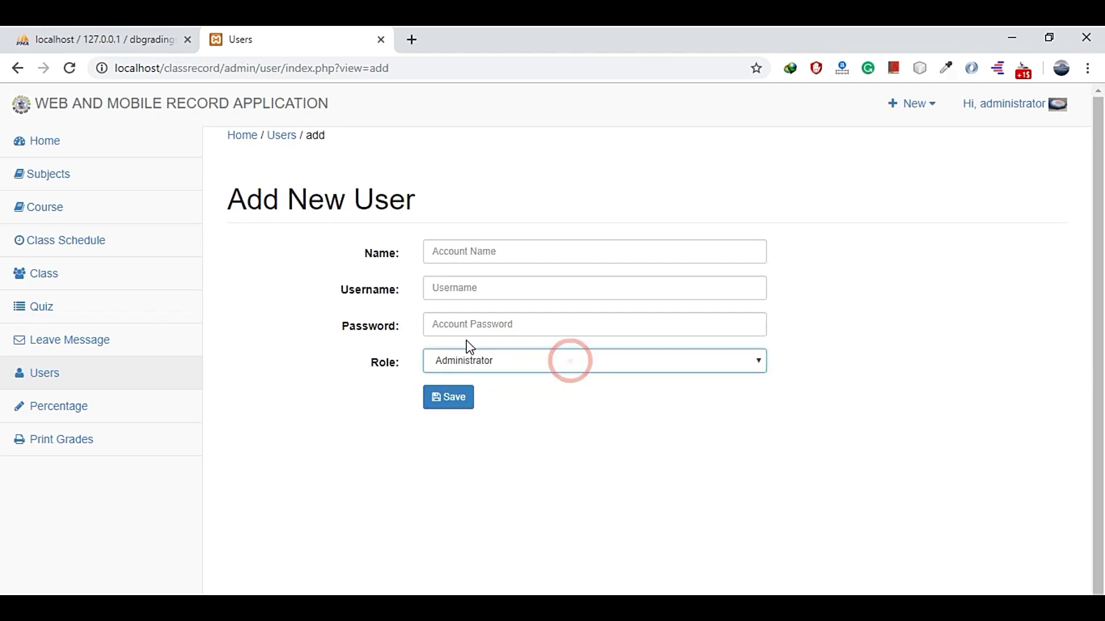
Step: Review the grade percentage table and open its percentages for editing to look over all the fields
click(61, 414)
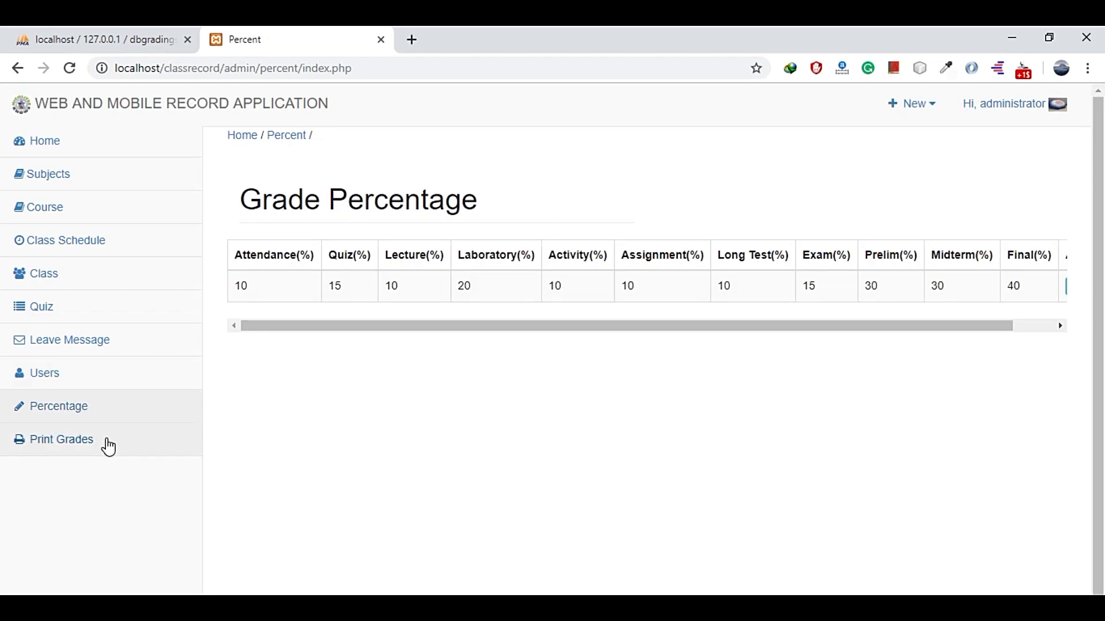
drag(618, 334, 768, 331)
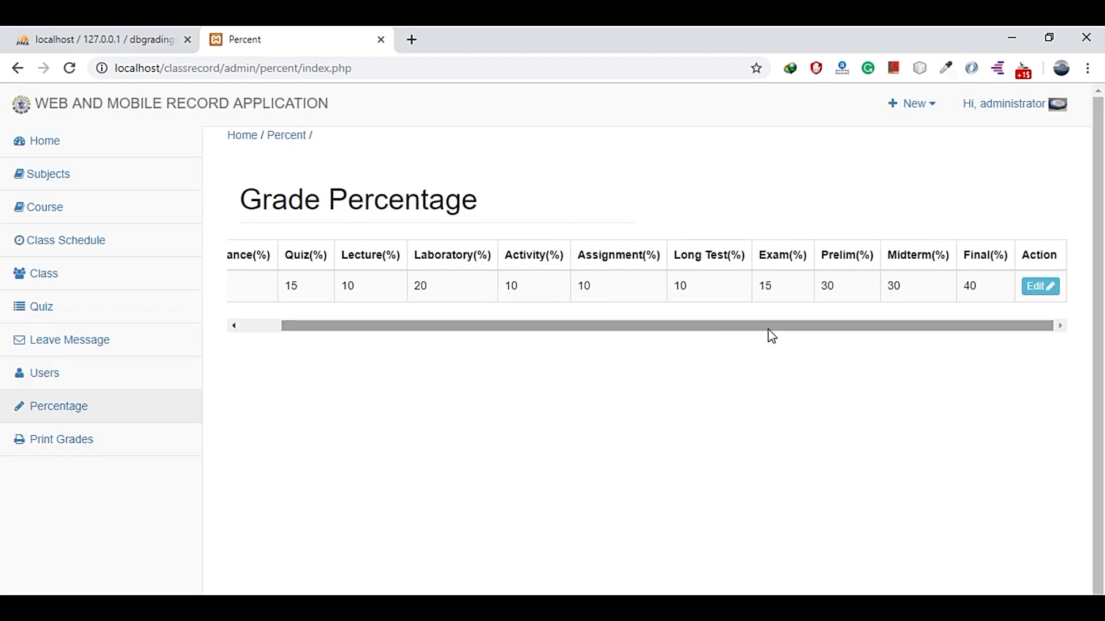
click(1039, 290)
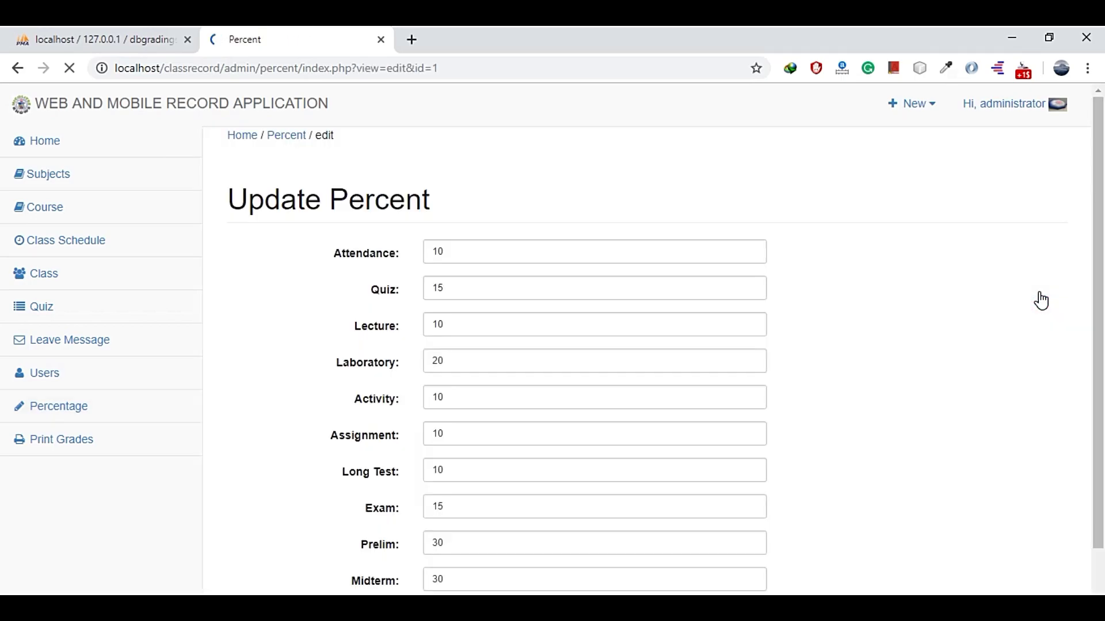
scroll(510, 279, down, 2)
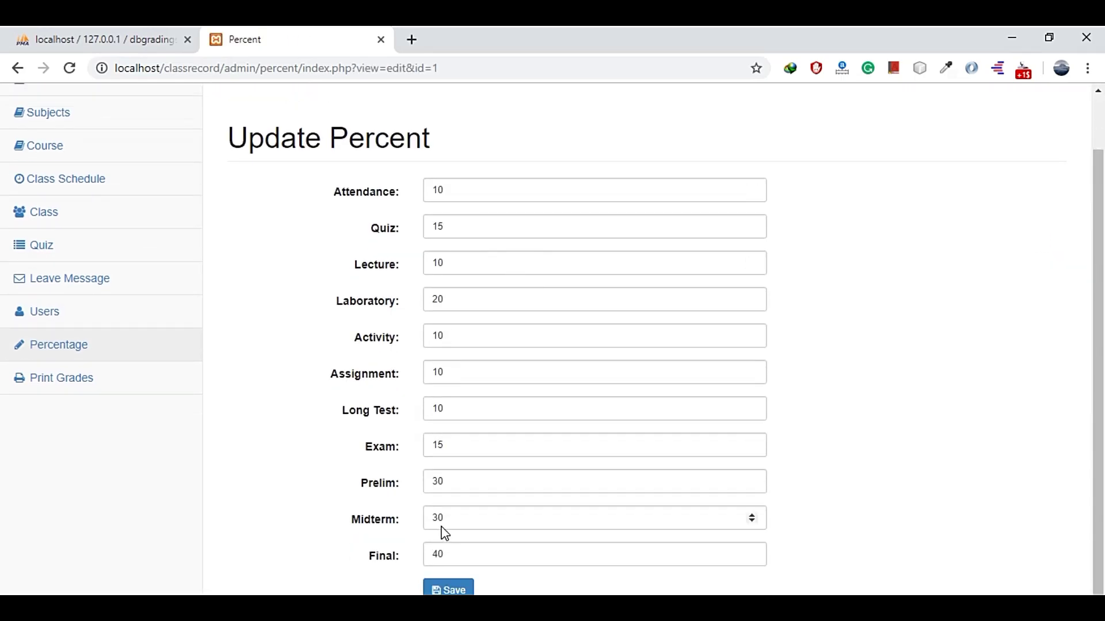
Step: Open the grade printing report and check its class code and school year options
click(60, 382)
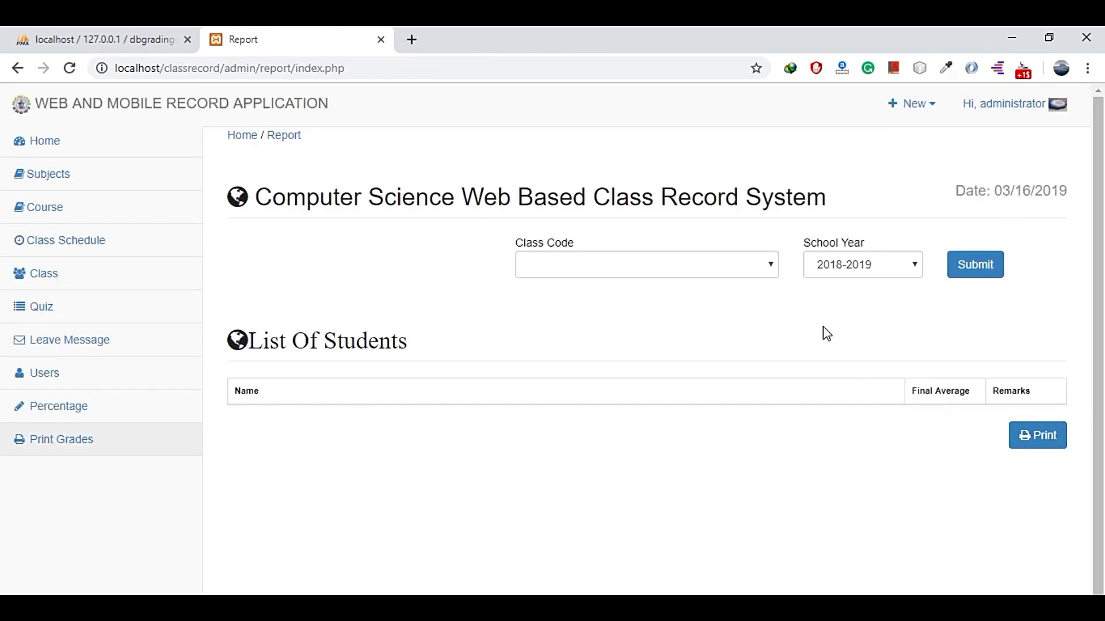
click(765, 267)
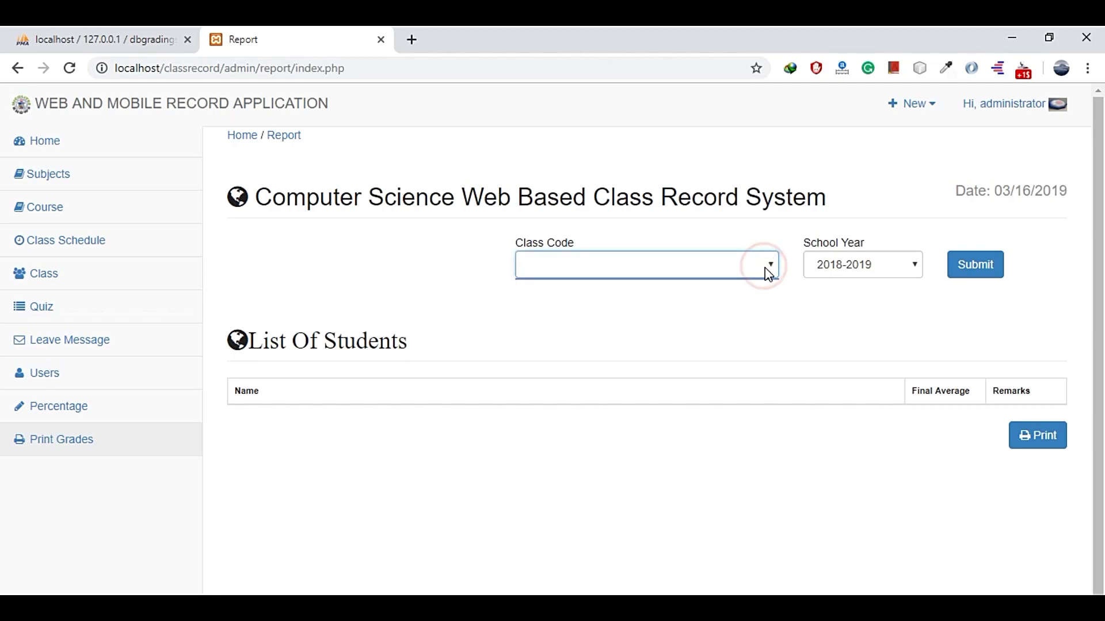
click(890, 273)
click(887, 264)
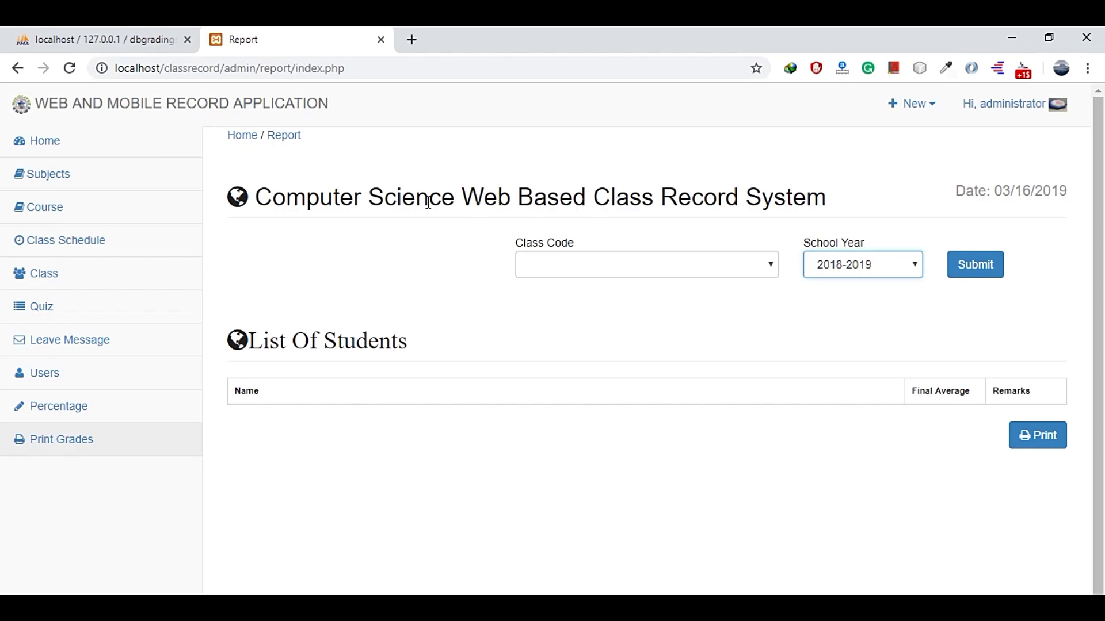
Step: Revisit the subject, course and class student lists
click(71, 186)
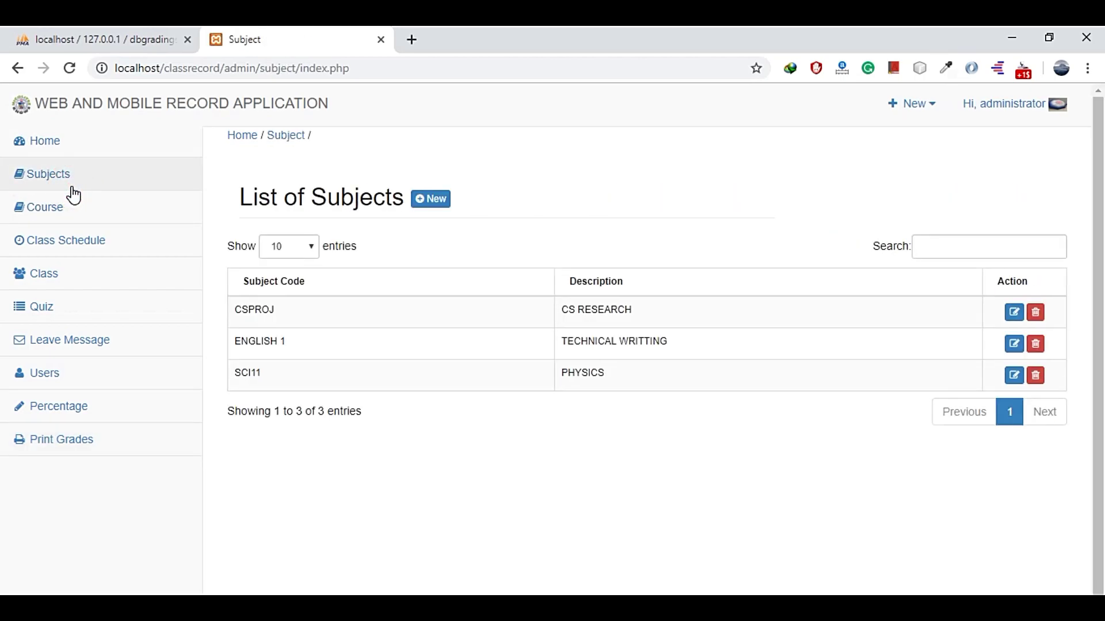
click(65, 220)
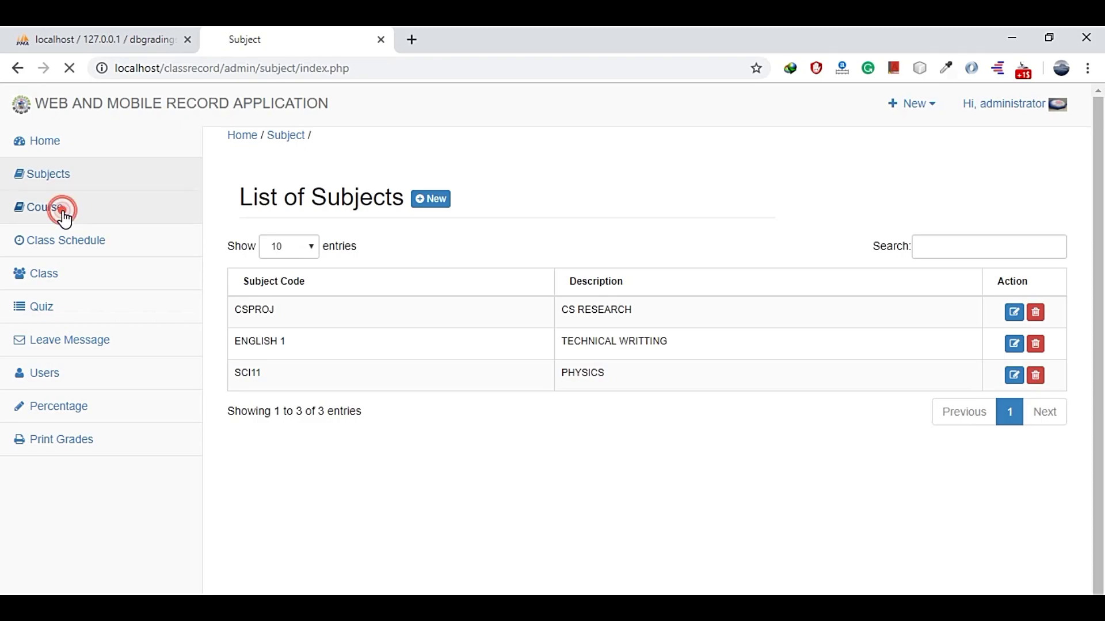
click(57, 275)
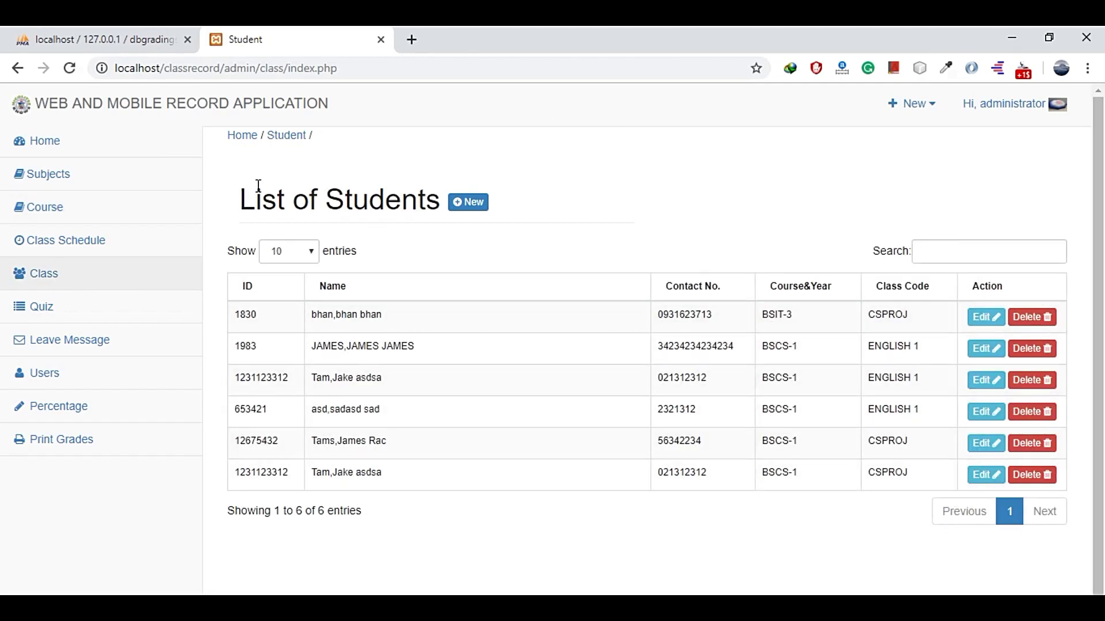
Step: Look over the administrator's own profile form and log out of the administrator panel
click(1010, 103)
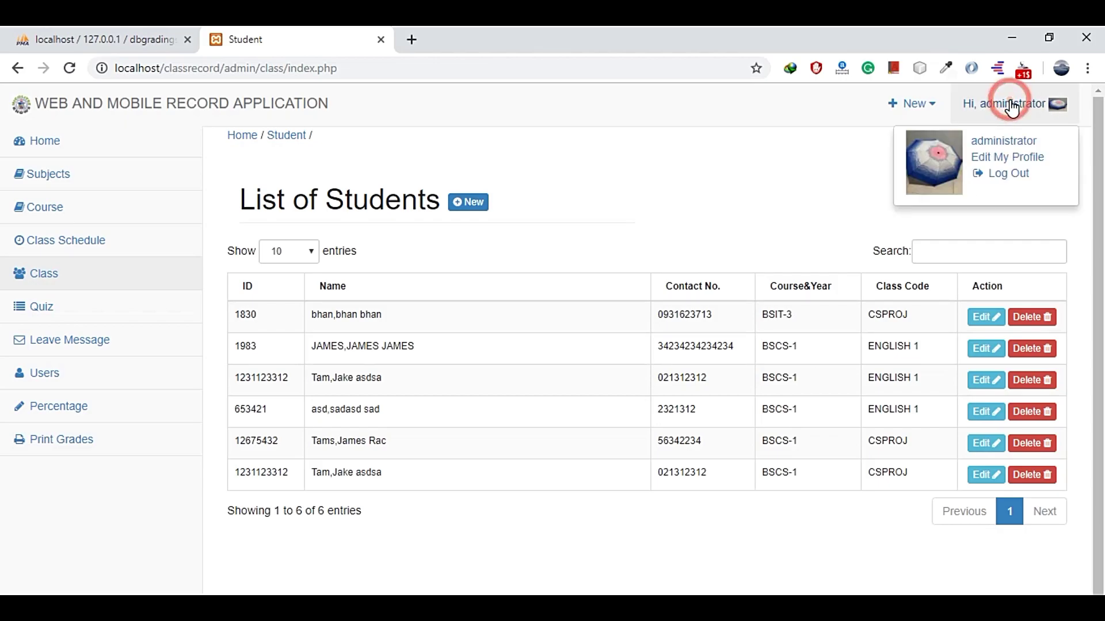
click(1006, 157)
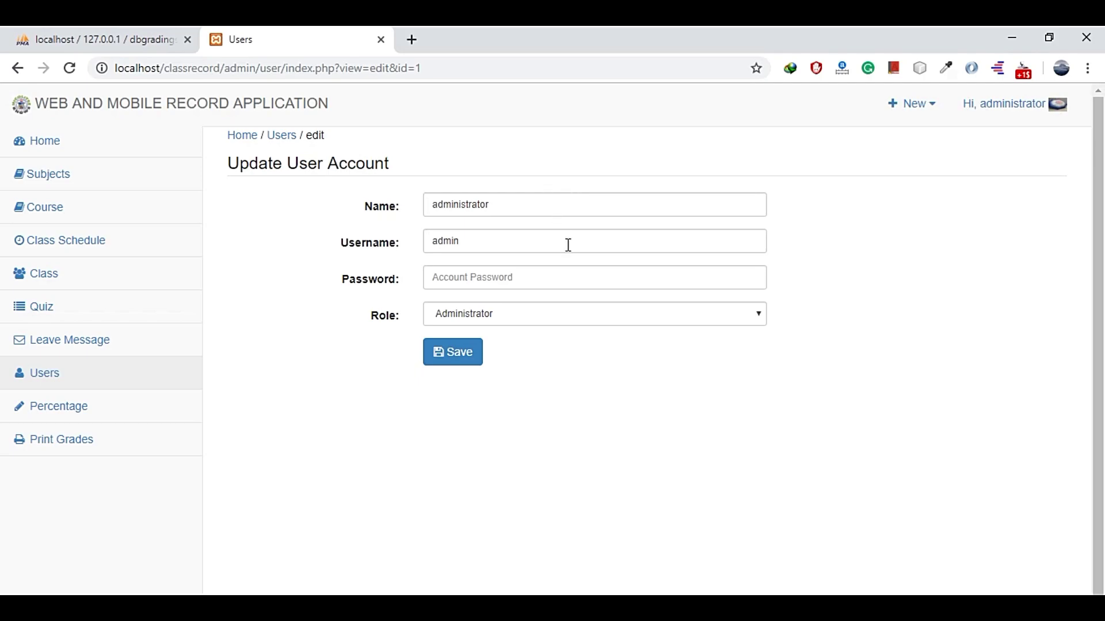
click(1030, 108)
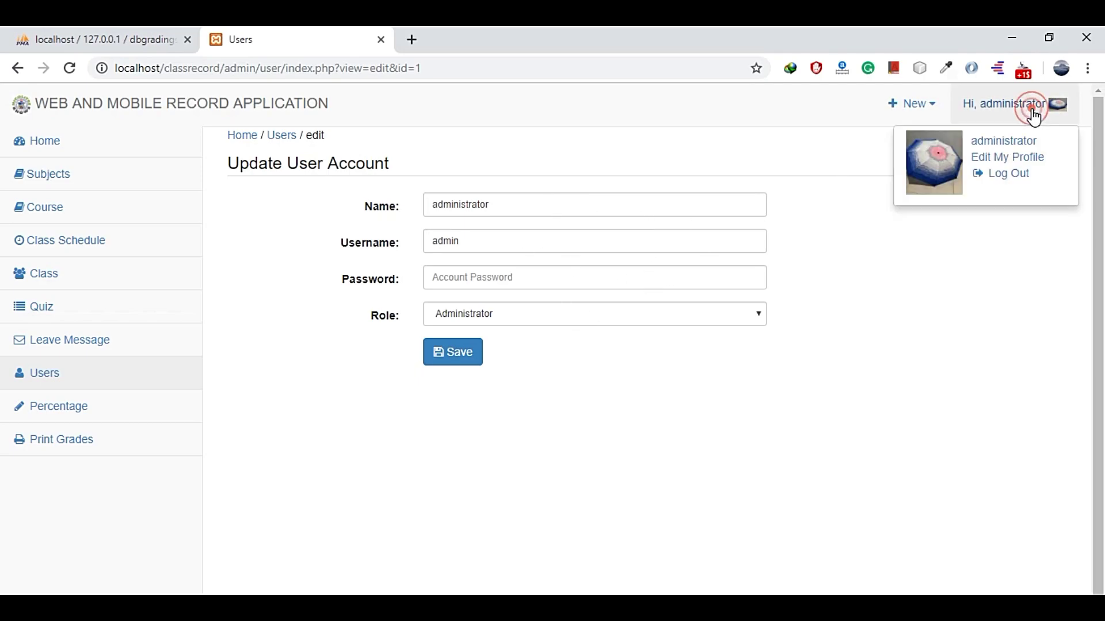
click(1007, 174)
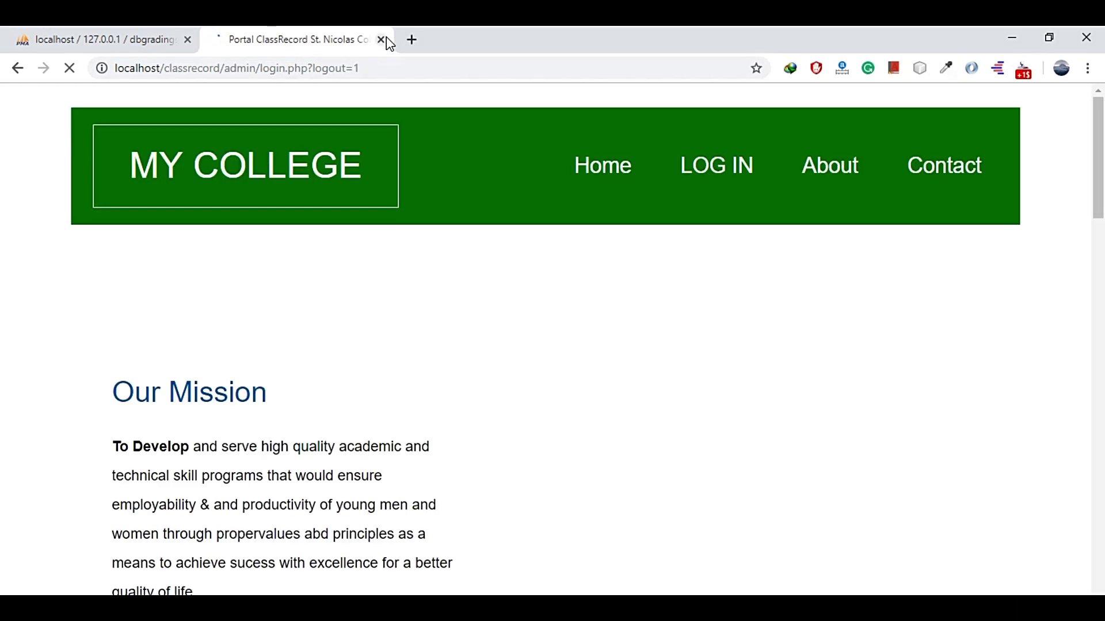
Step: Look through the college portal page from the mission section down to the contact section and return to its start
scroll(432, 206, down, 8)
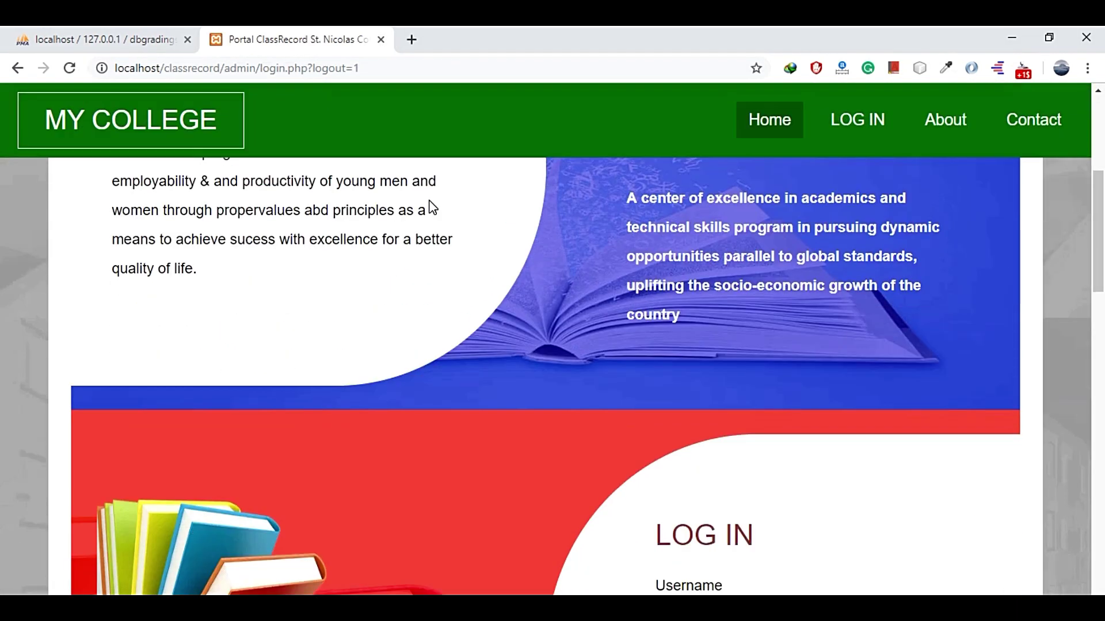
scroll(429, 201, down, 10)
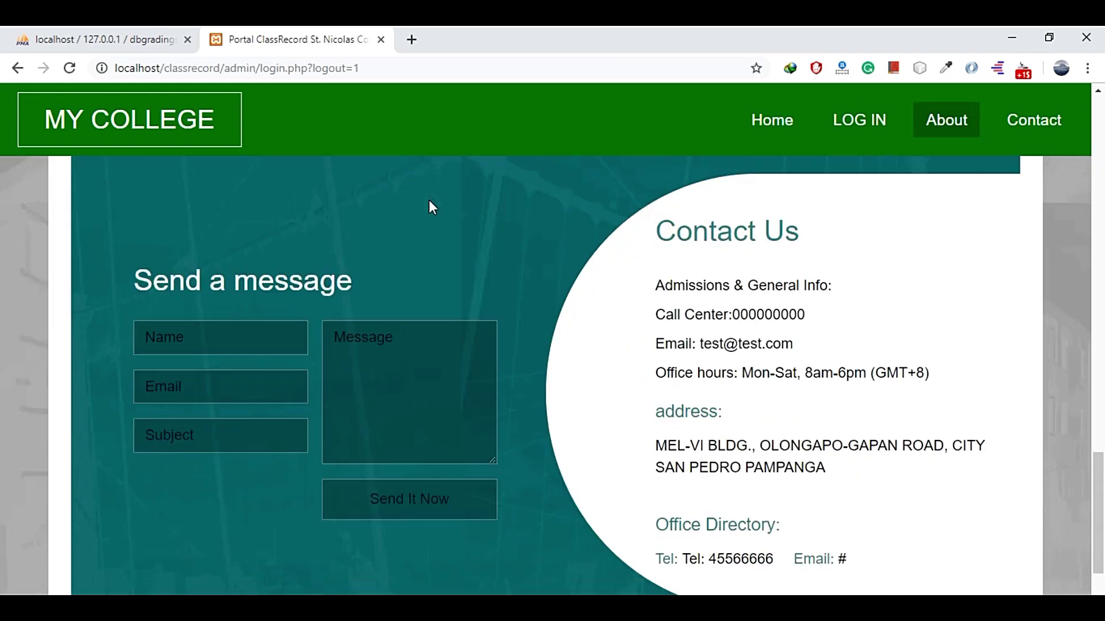
scroll(429, 201, up, 8)
scroll(429, 201, up, 10)
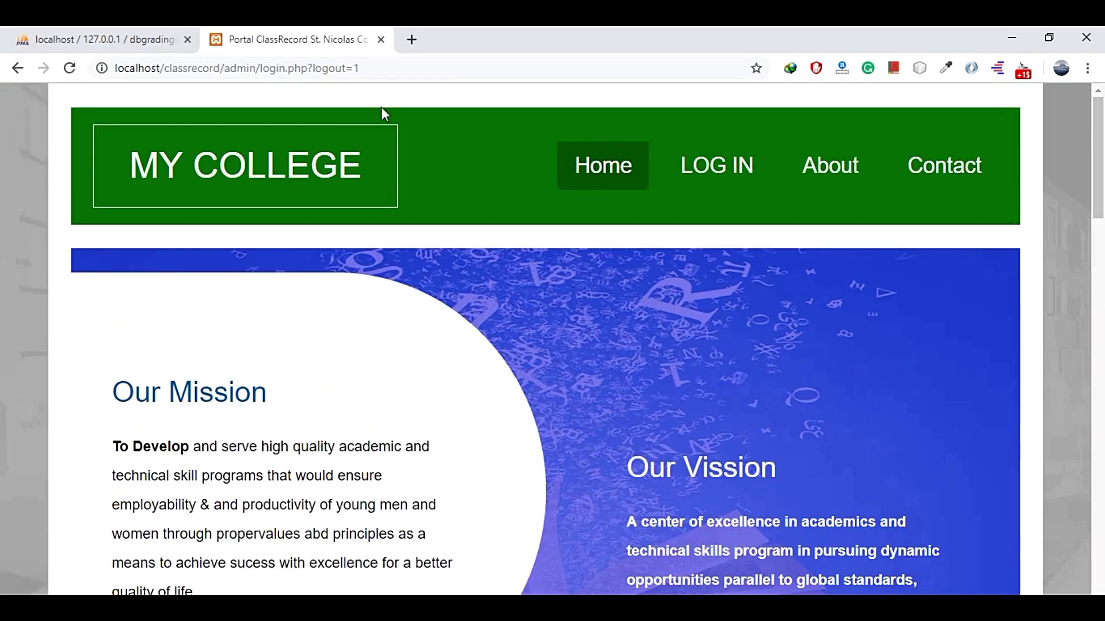